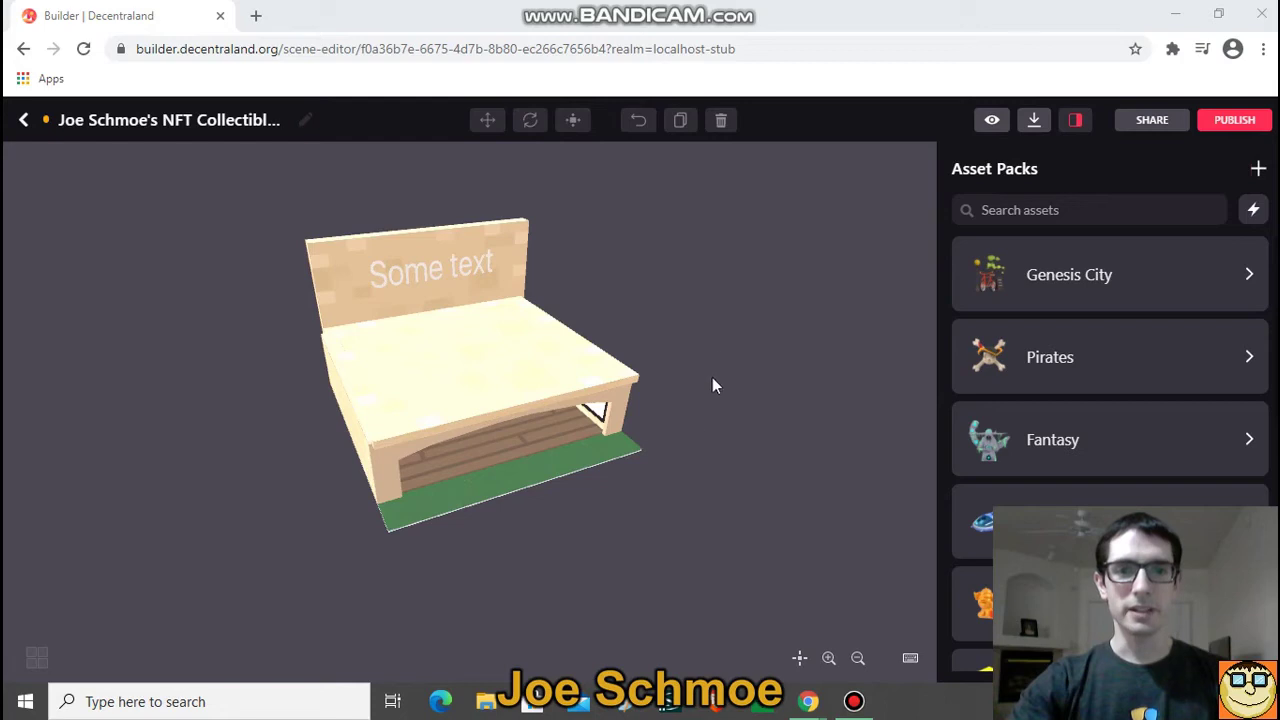
Orbit the view around to face the gallery building's front
drag(565, 458, 572, 428)
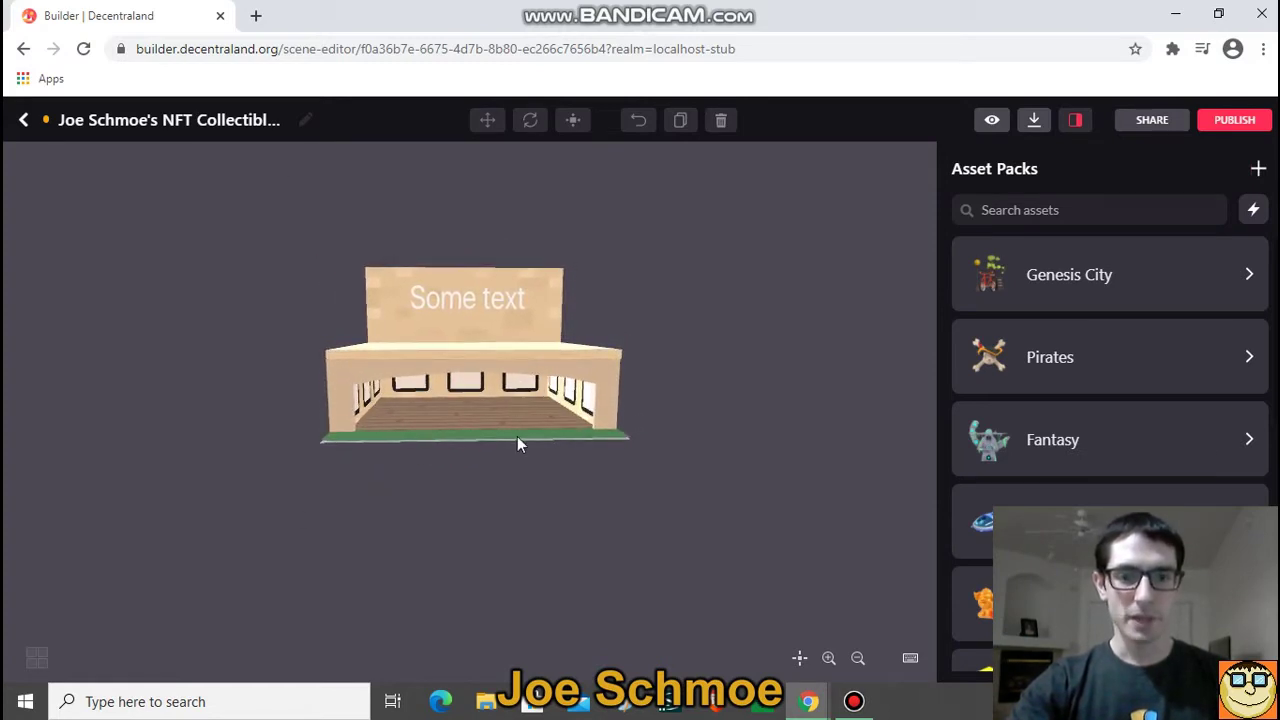
drag(517, 436, 577, 430)
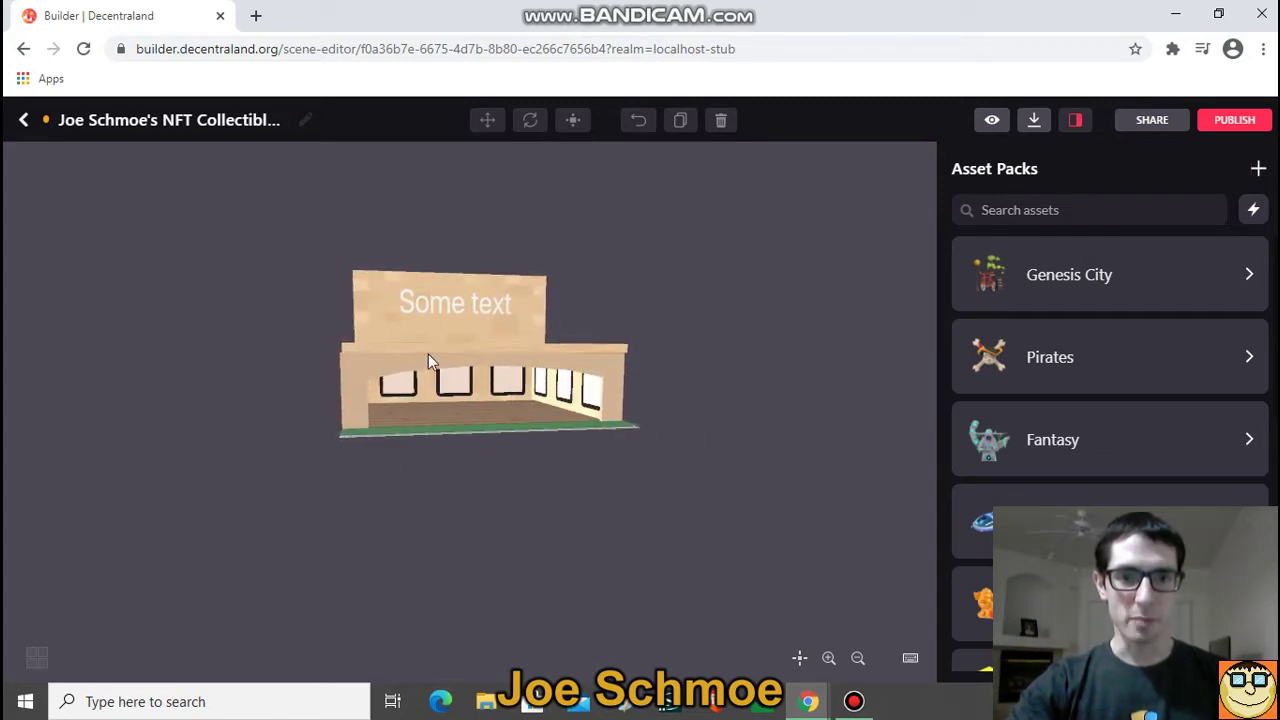
drag(478, 420, 485, 415)
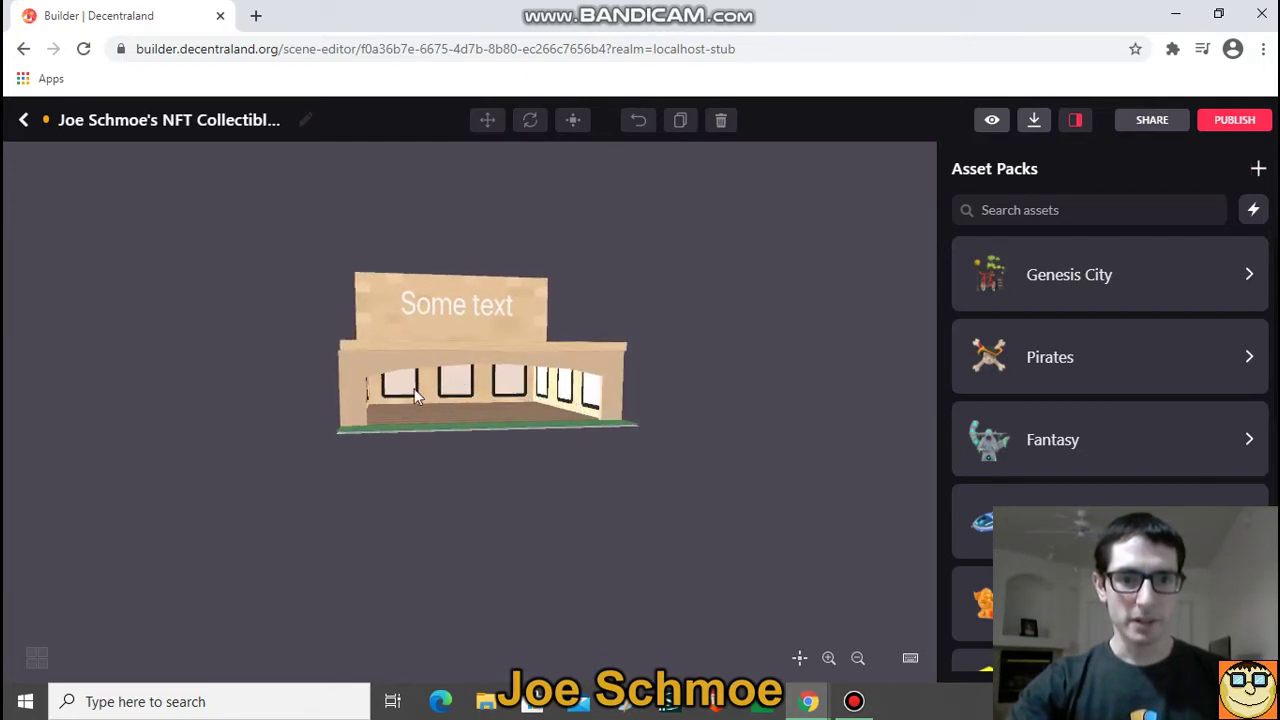
right_drag(455, 419, 449, 390)
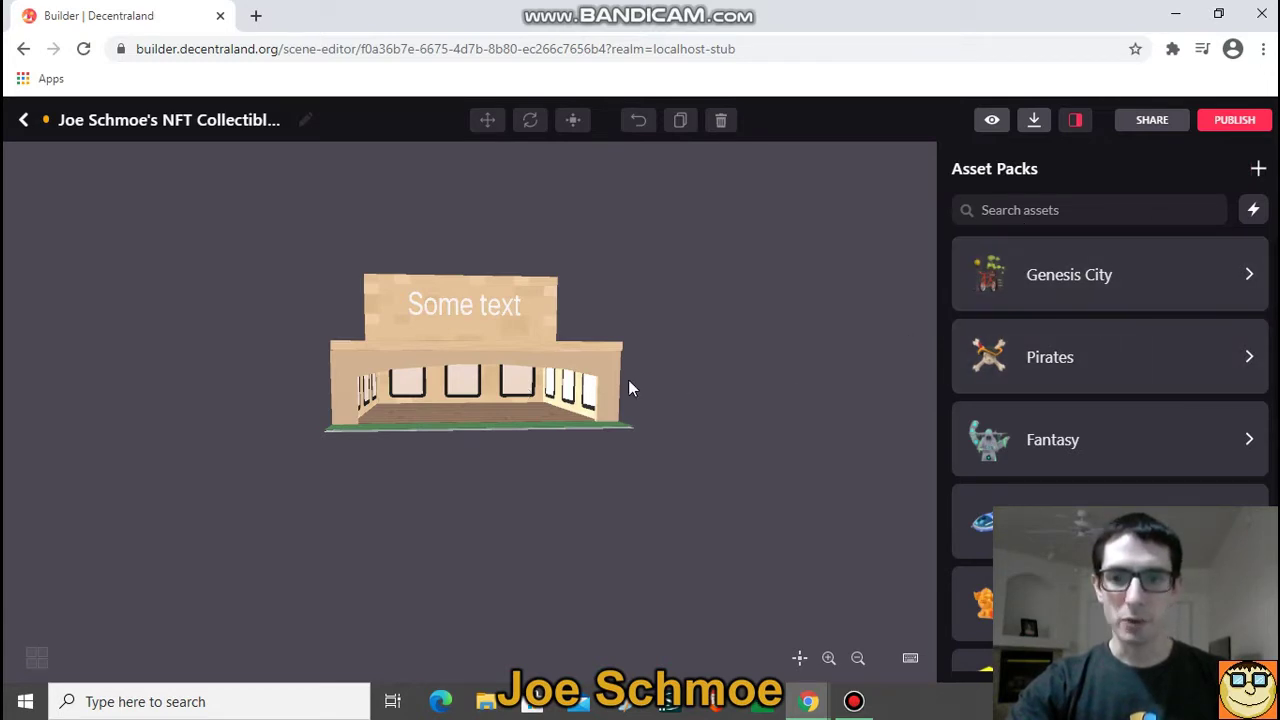
Open the Gallery asset pack and scroll down to the NFT Picture Frame
scroll(1106, 300, down, 2)
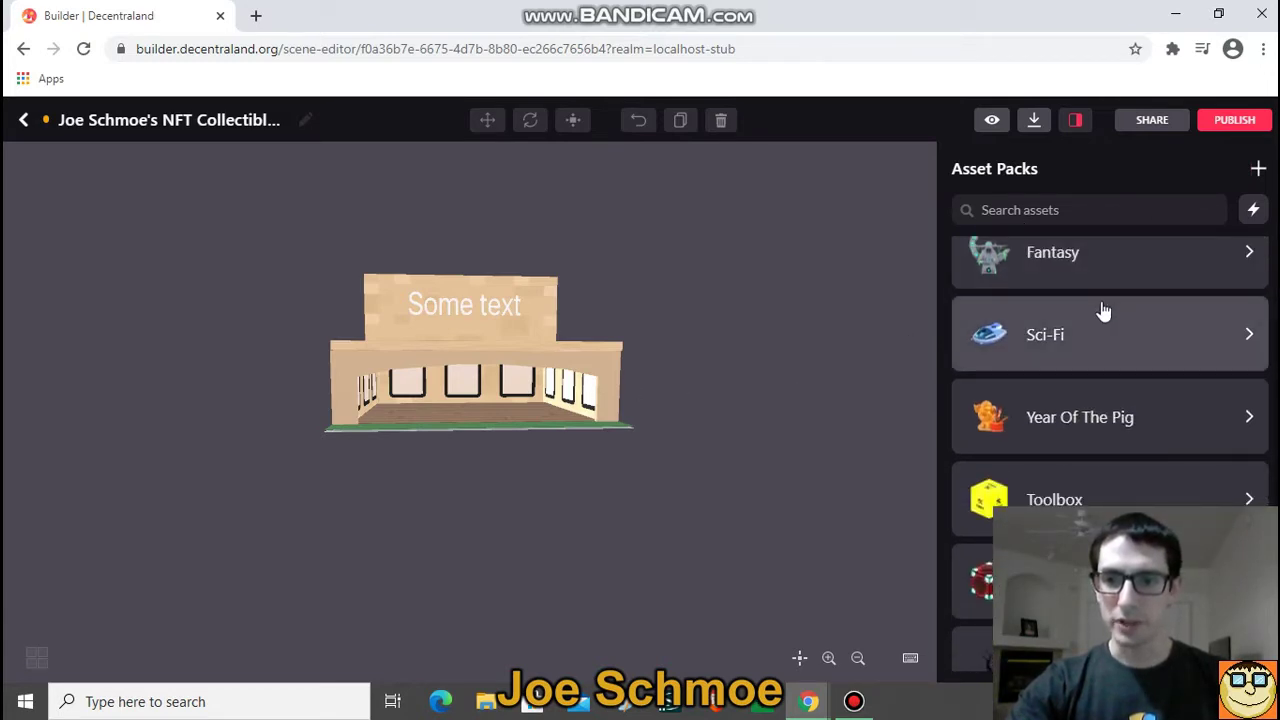
scroll(1102, 310, down, 4)
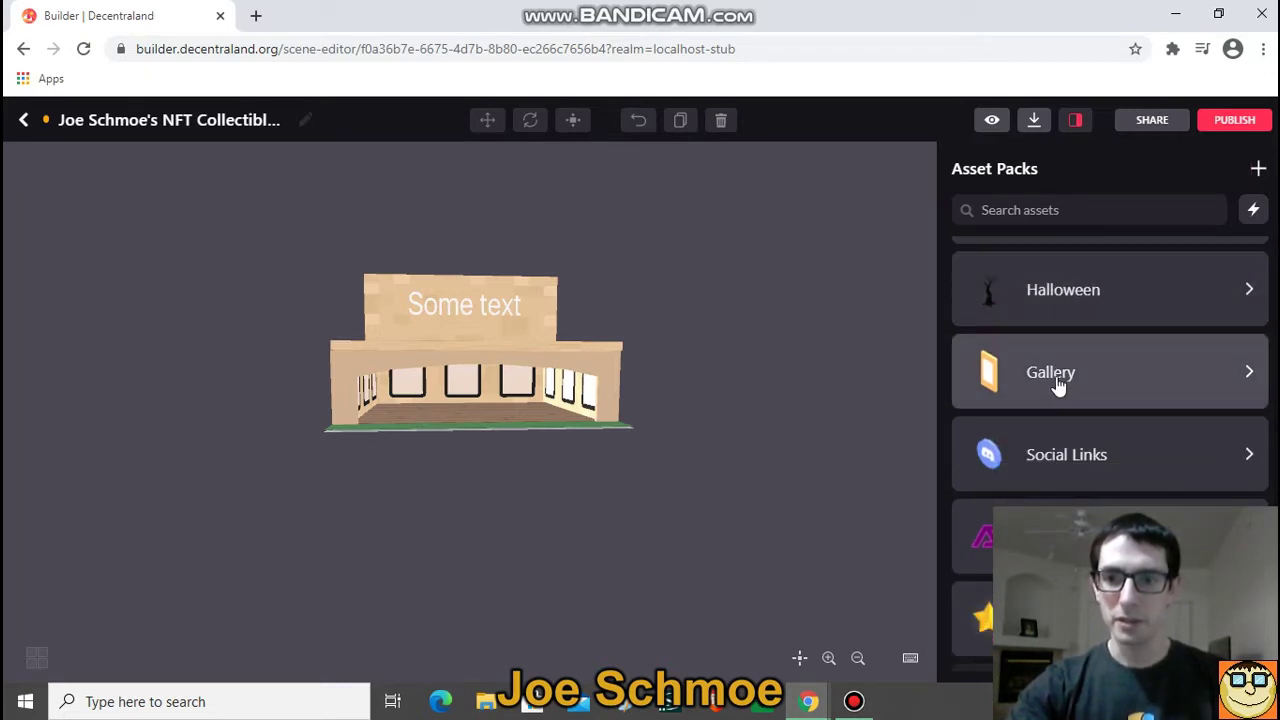
click(1056, 376)
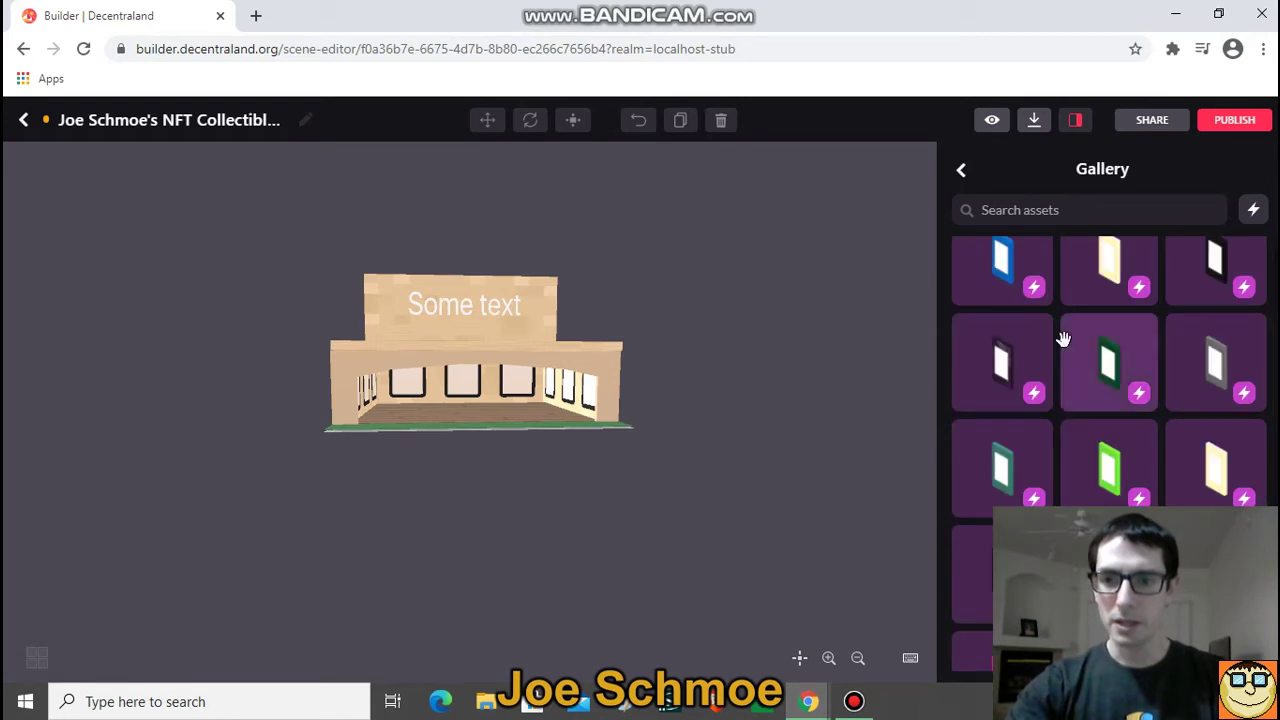
scroll(1063, 339, down, 8)
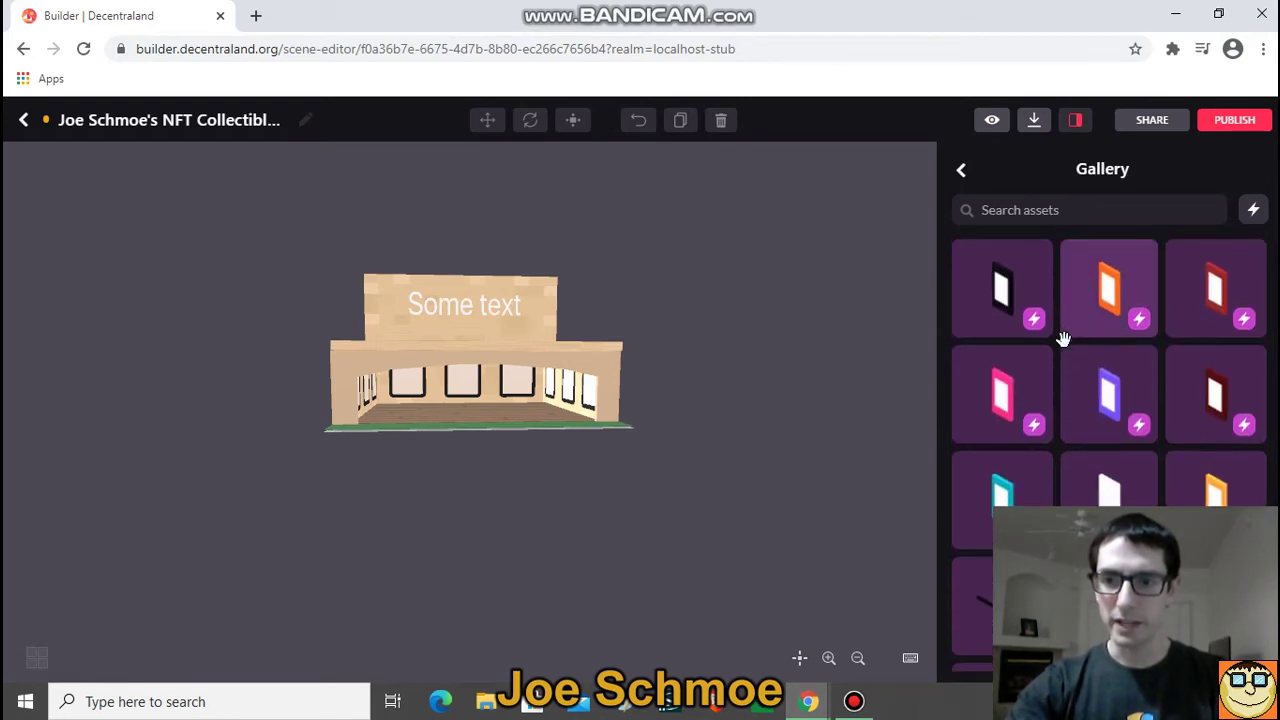
scroll(1063, 339, down, 1)
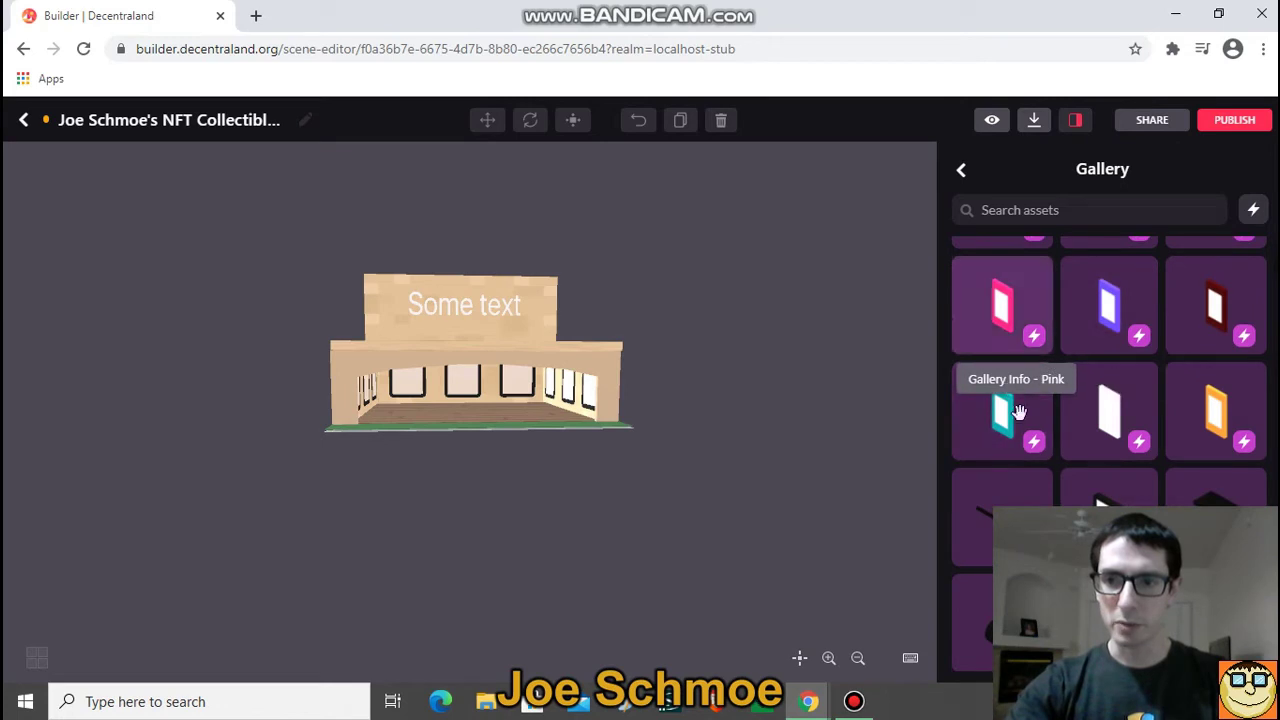
scroll(1120, 378, down, 1)
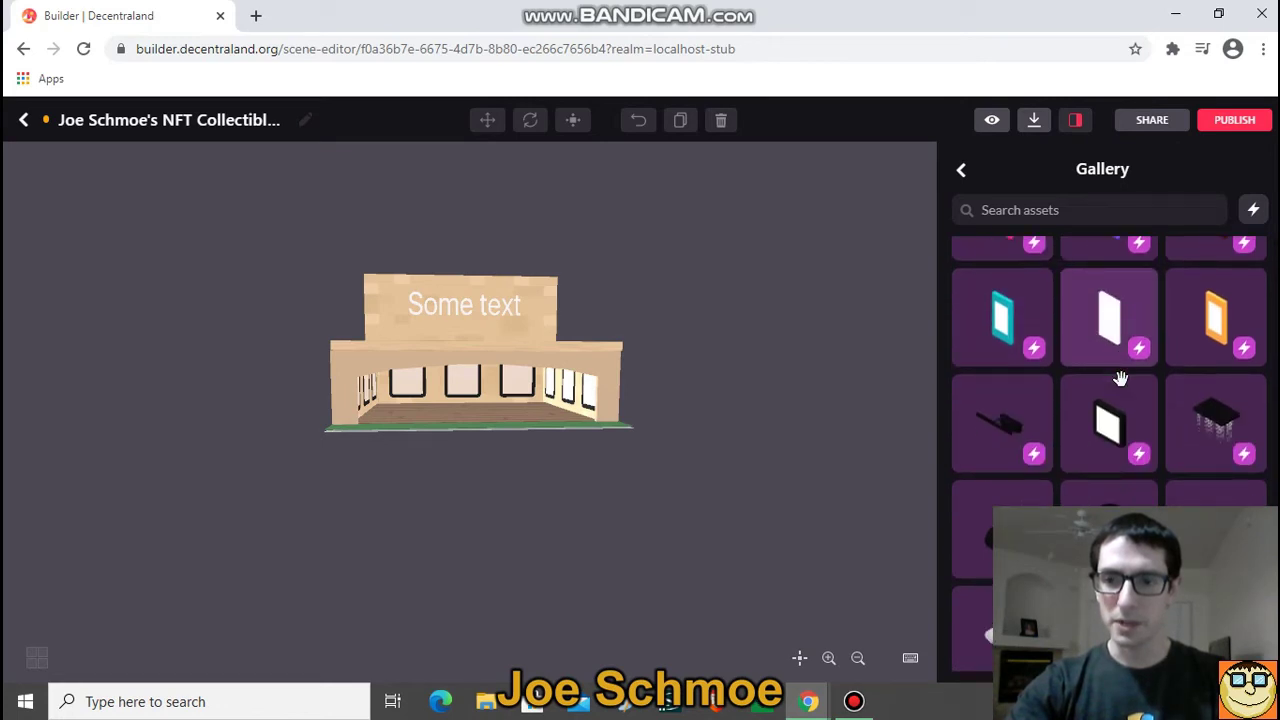
Add an NFT Picture Frame, zoom in three times, and show its NFT ID 558536 settings
click(1109, 438)
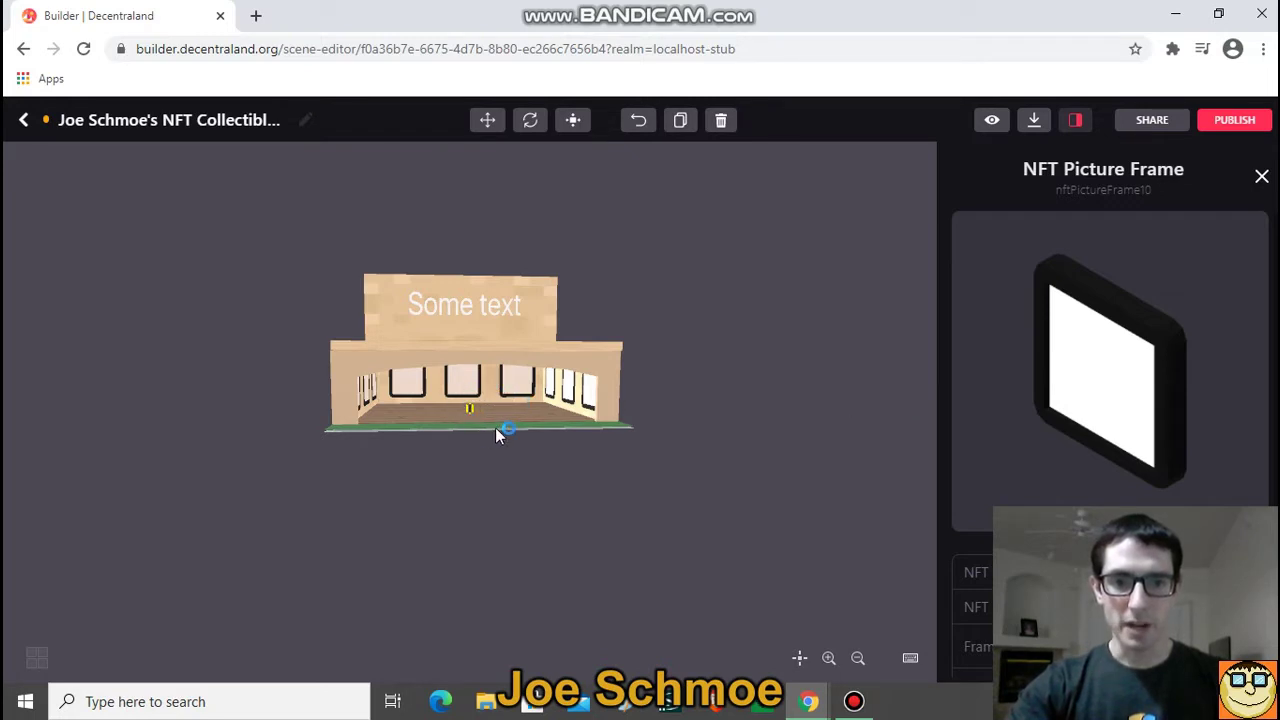
click(828, 659)
click(828, 659)
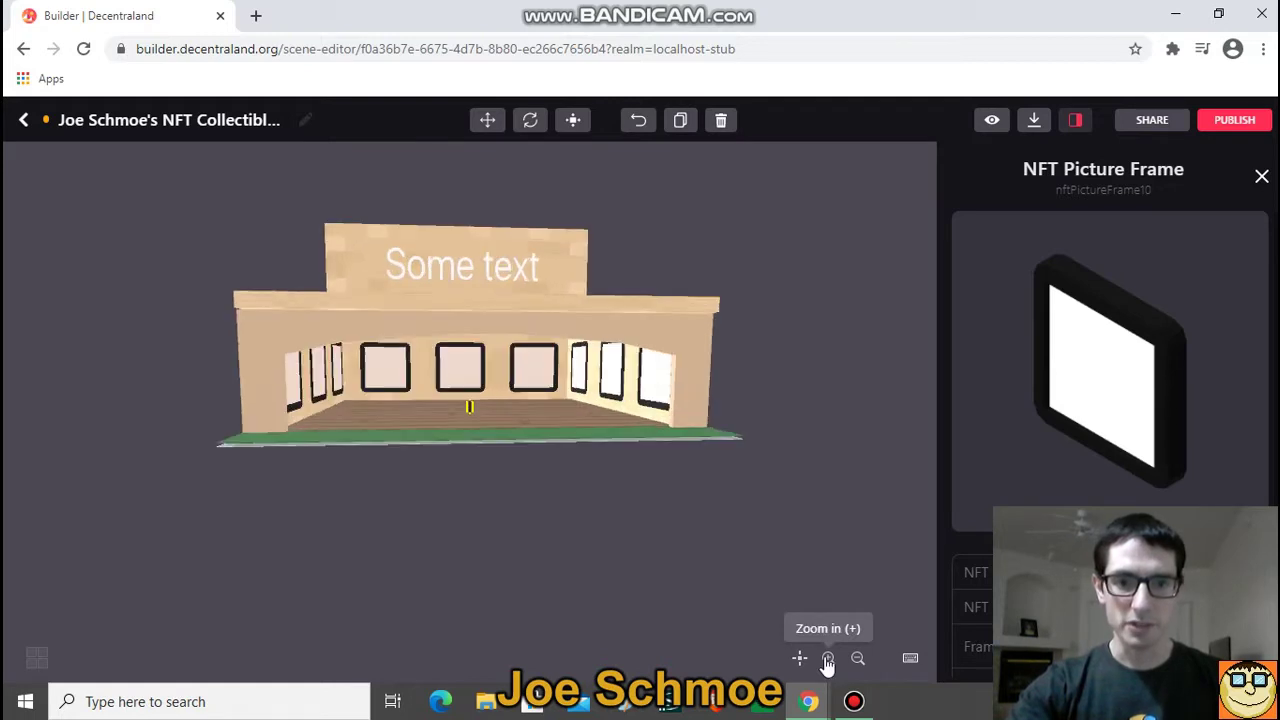
click(828, 659)
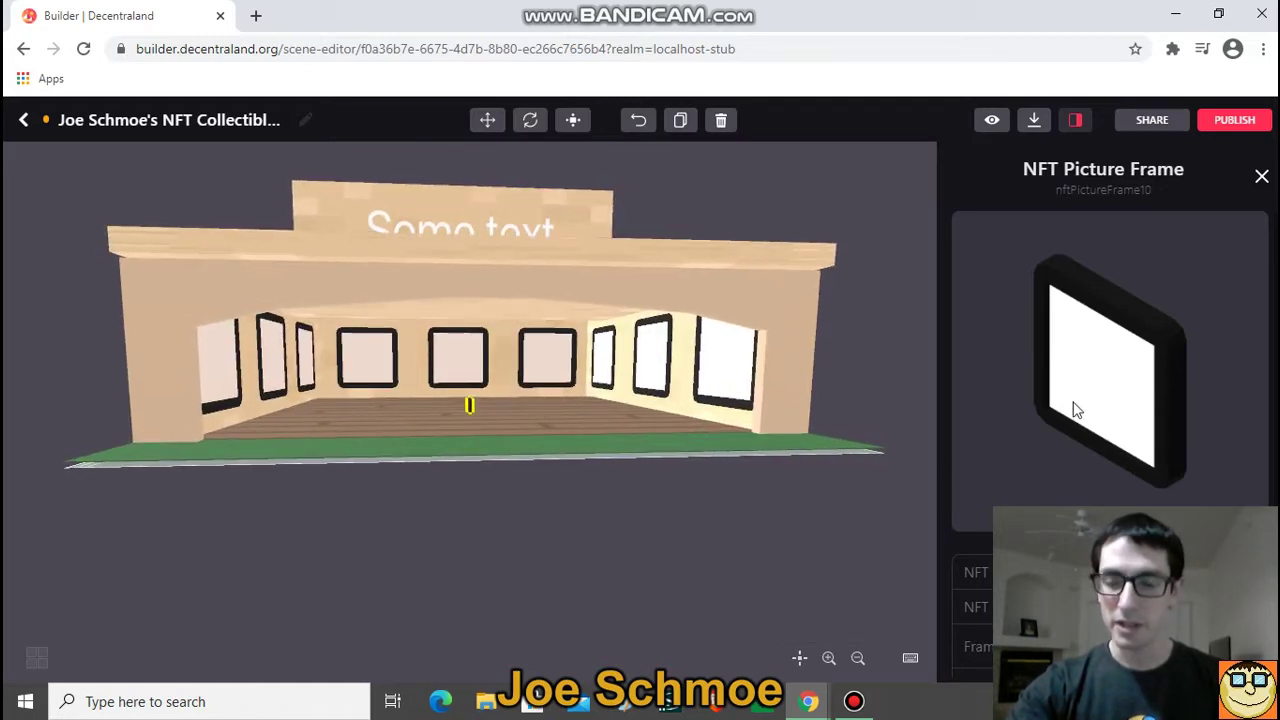
scroll(1063, 357, down, 3)
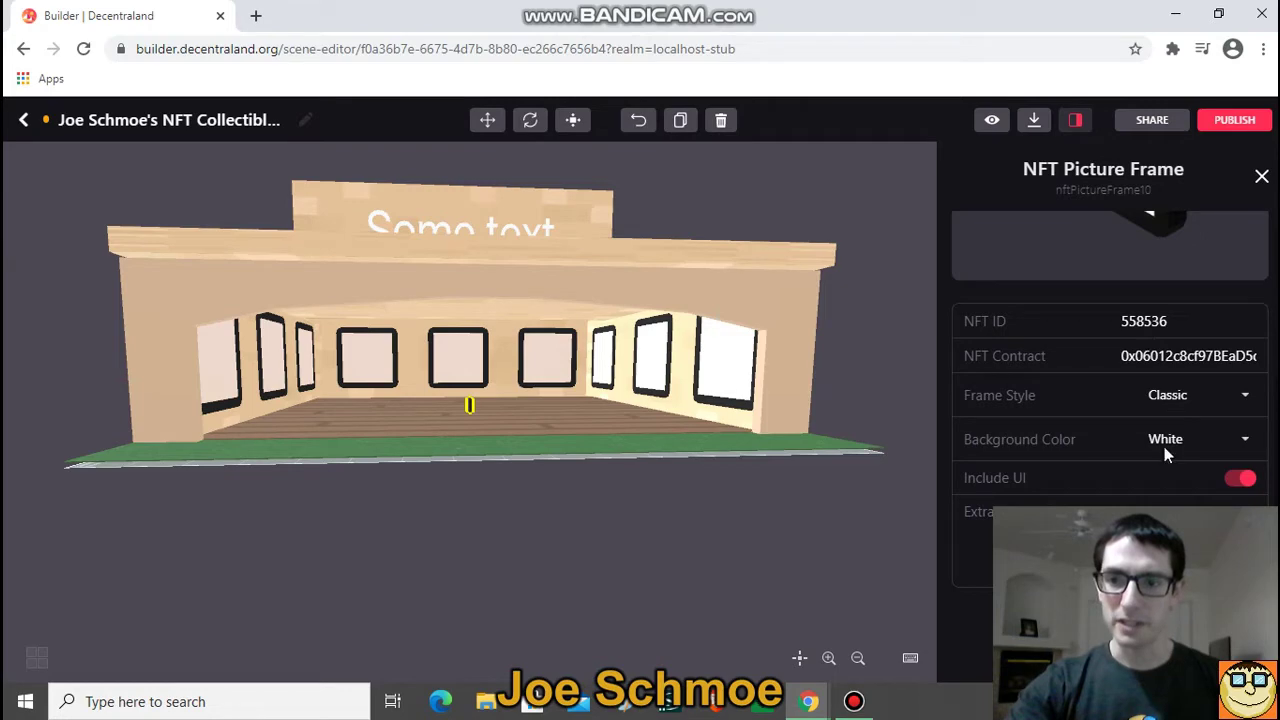
Scale the NFT picture frame vertically into a tall upright panel
mouse_move(500, 514)
mouse_down()
mouse_move(540, 528)
mouse_move(523, 537)
mouse_move(478, 505)
mouse_up()
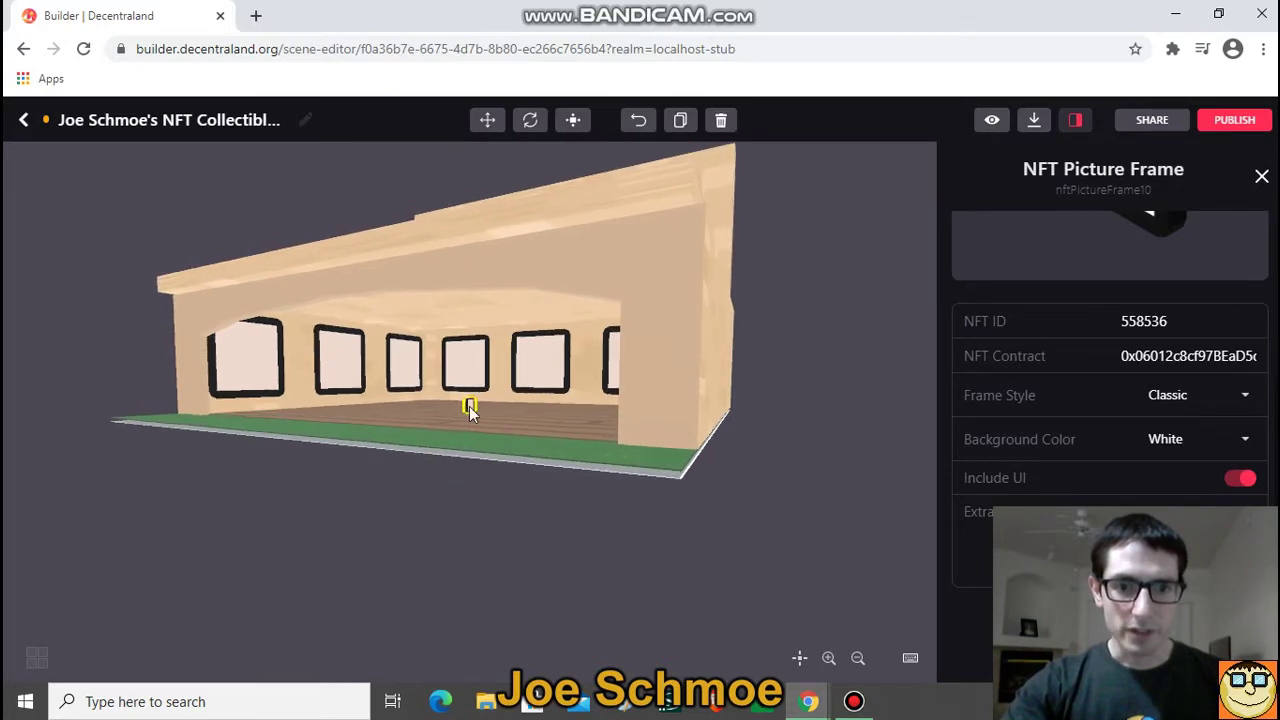
click(573, 122)
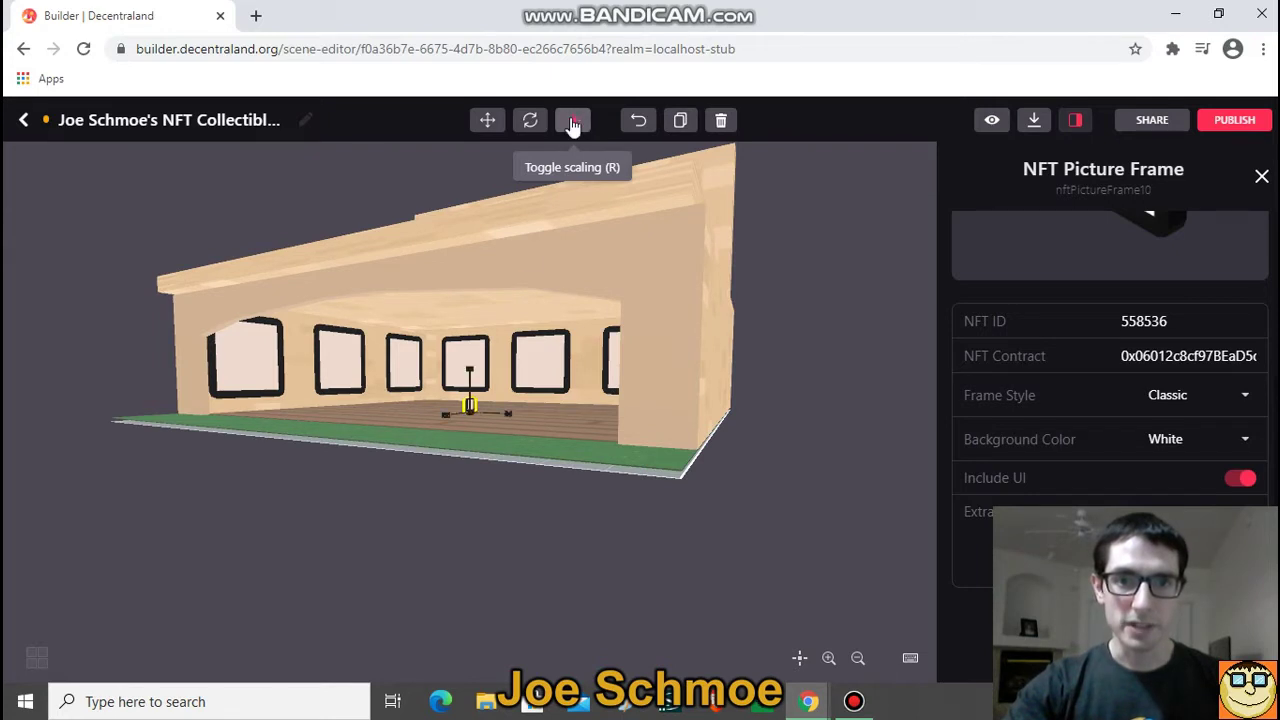
drag(445, 528, 457, 373)
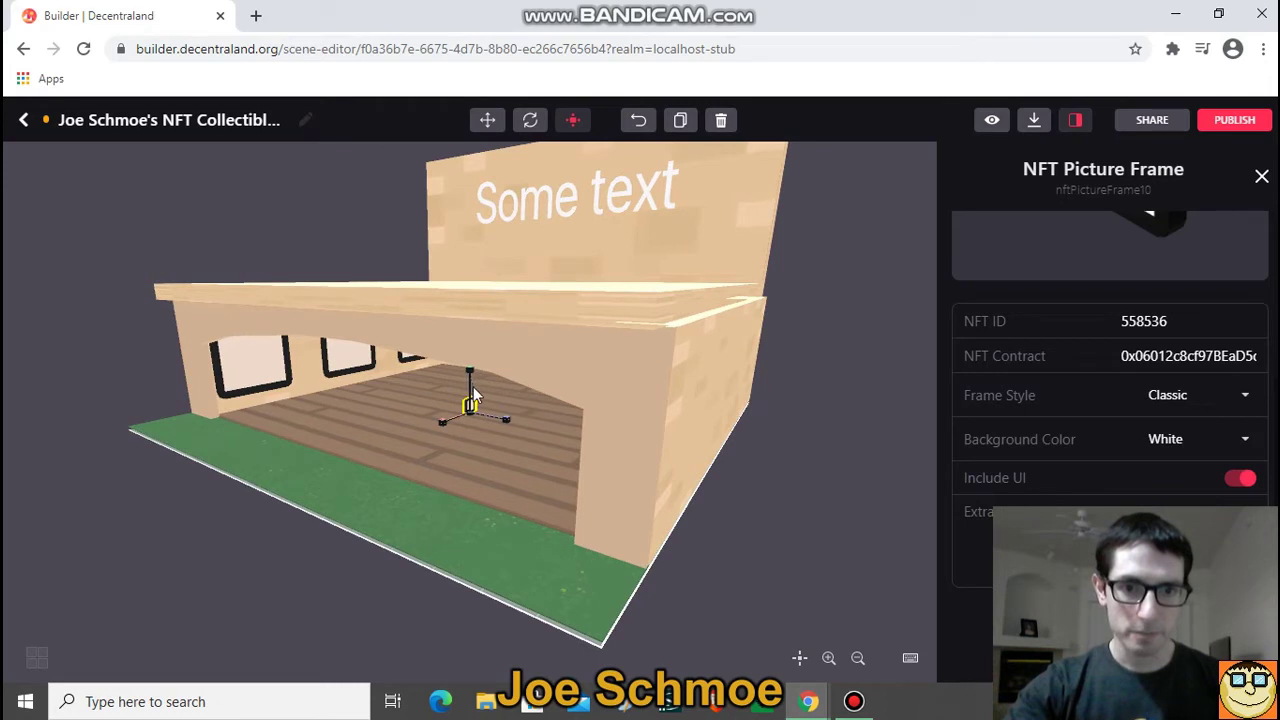
drag(380, 607, 397, 591)
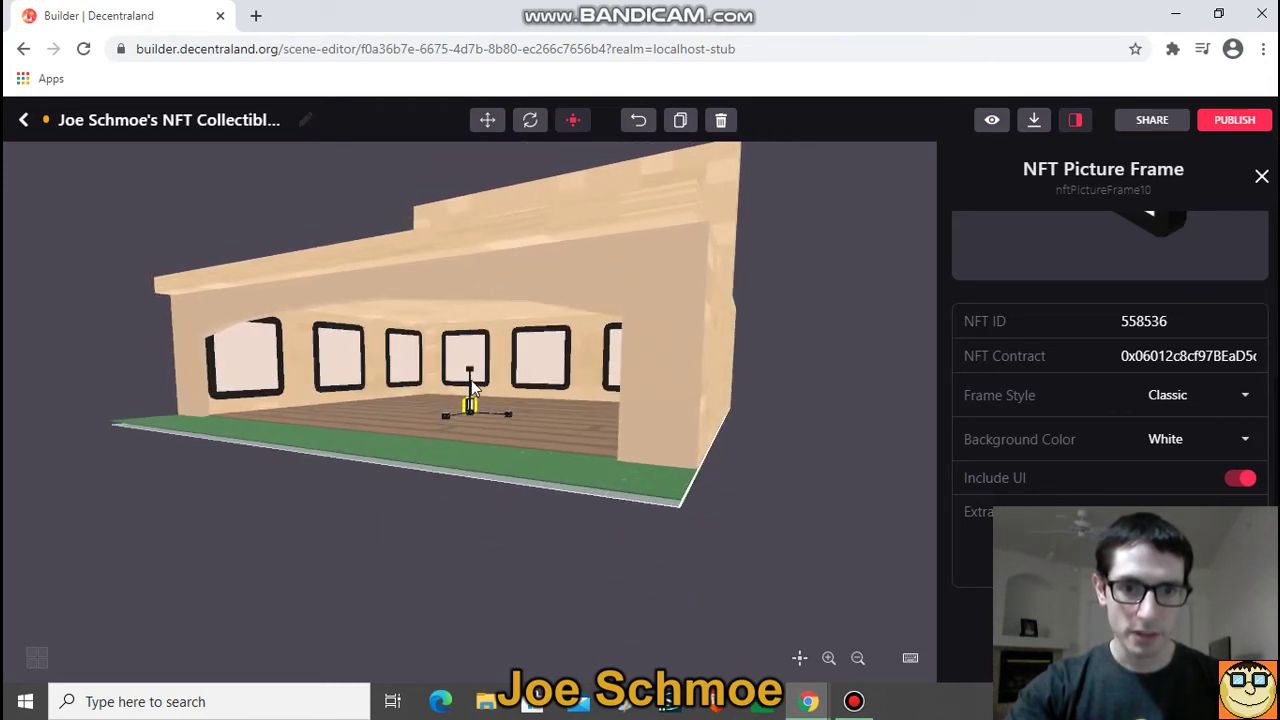
drag(473, 375, 344, 440)
mouse_move(379, 534)
mouse_down()
mouse_move(413, 528)
mouse_move(405, 541)
mouse_move(401, 528)
mouse_up()
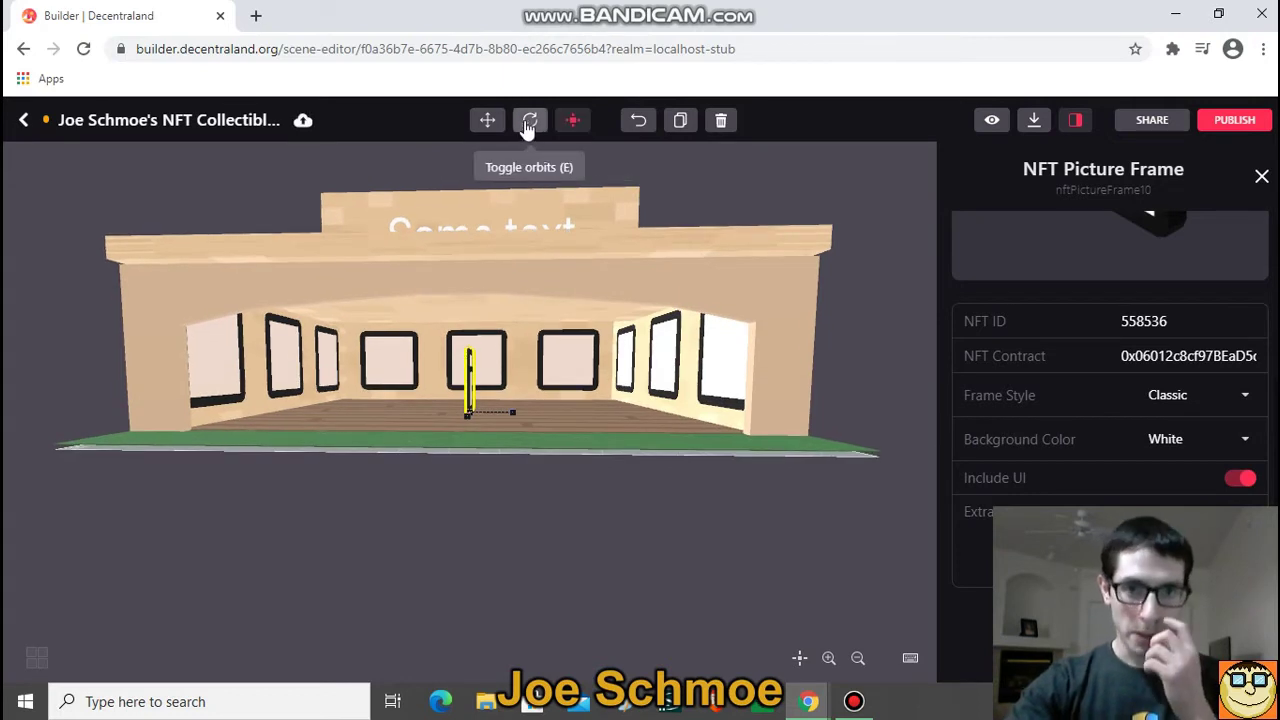
Rotate the tall picture frame to face the gallery's front, then return to the front view
click(526, 128)
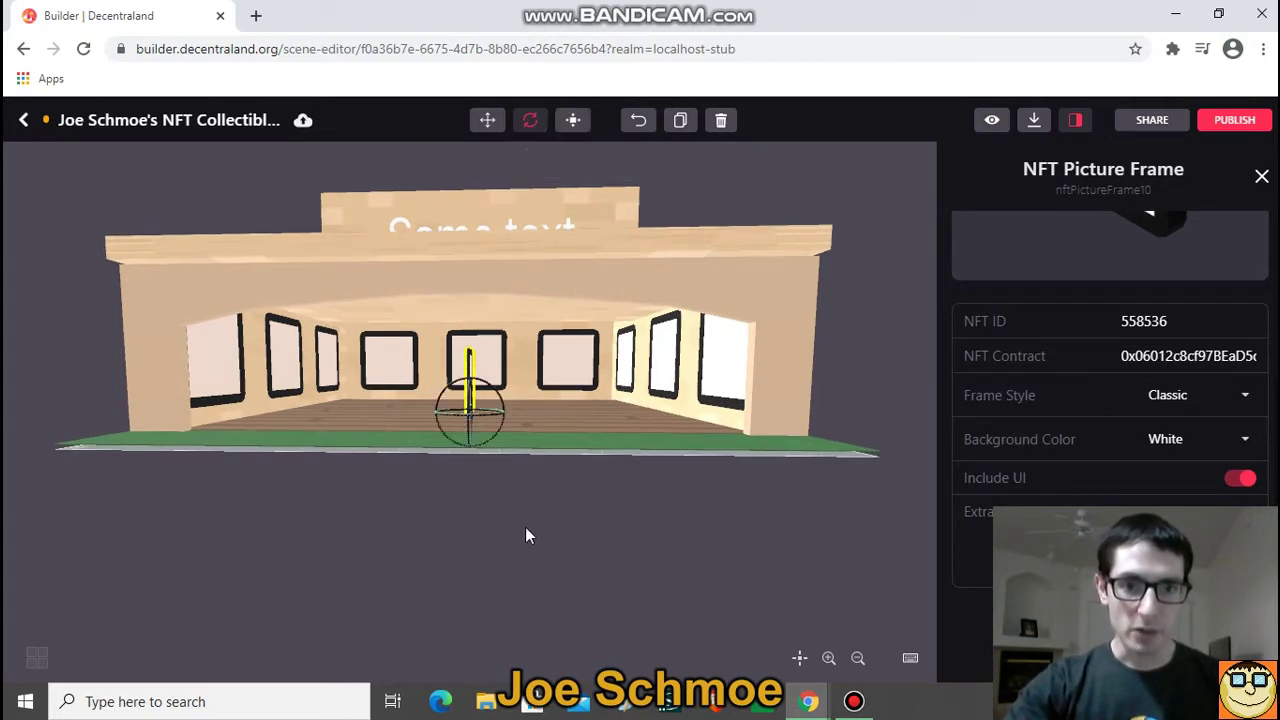
drag(525, 536, 481, 420)
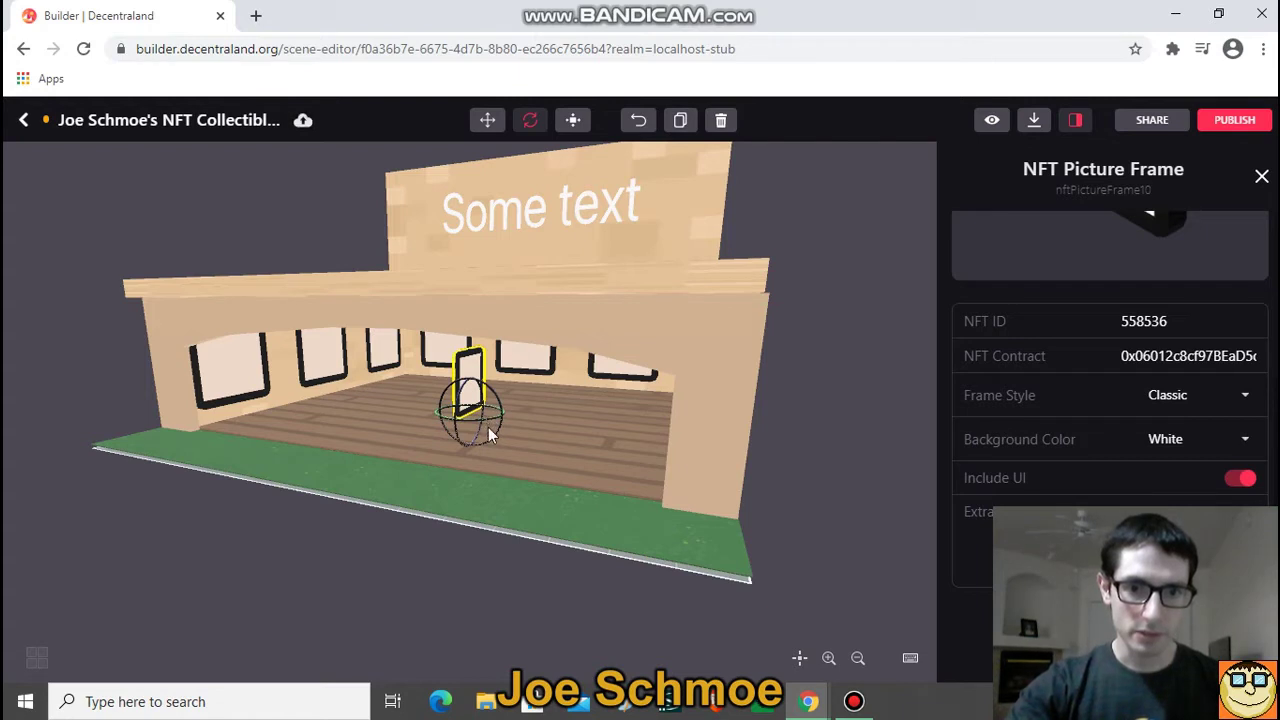
drag(488, 427, 408, 404)
key(space)
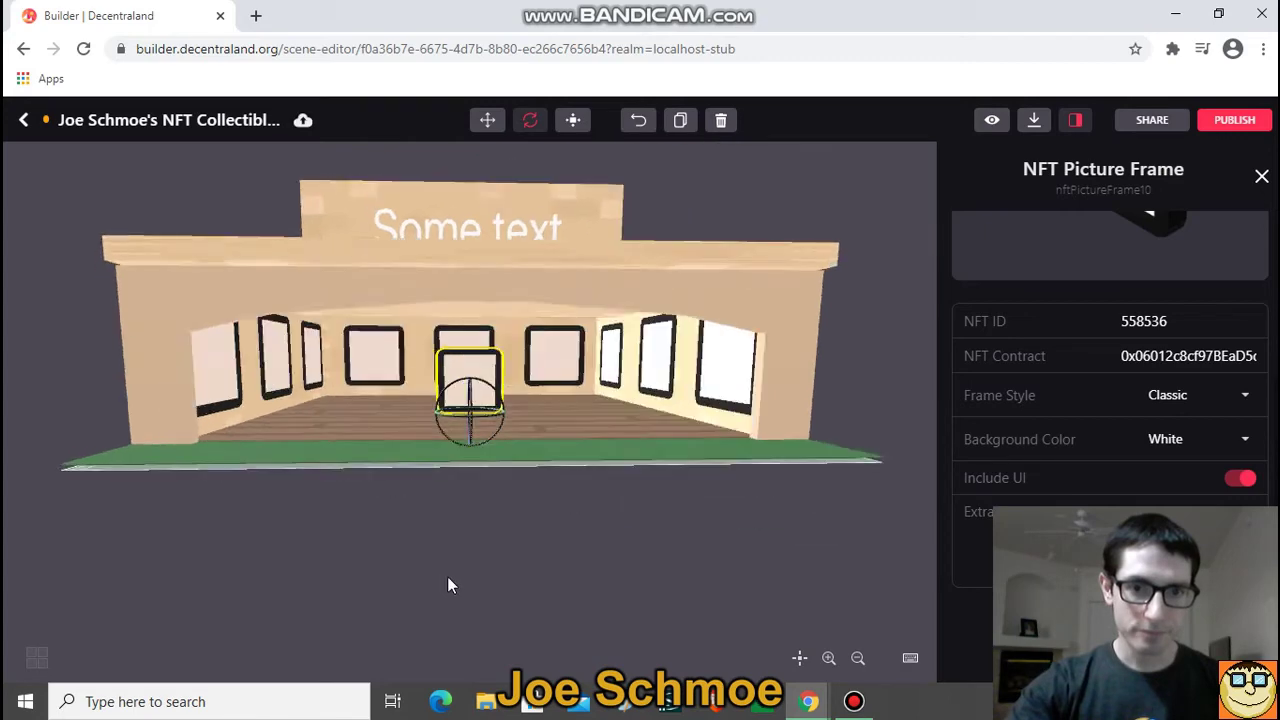
key(Left)
key(Right)
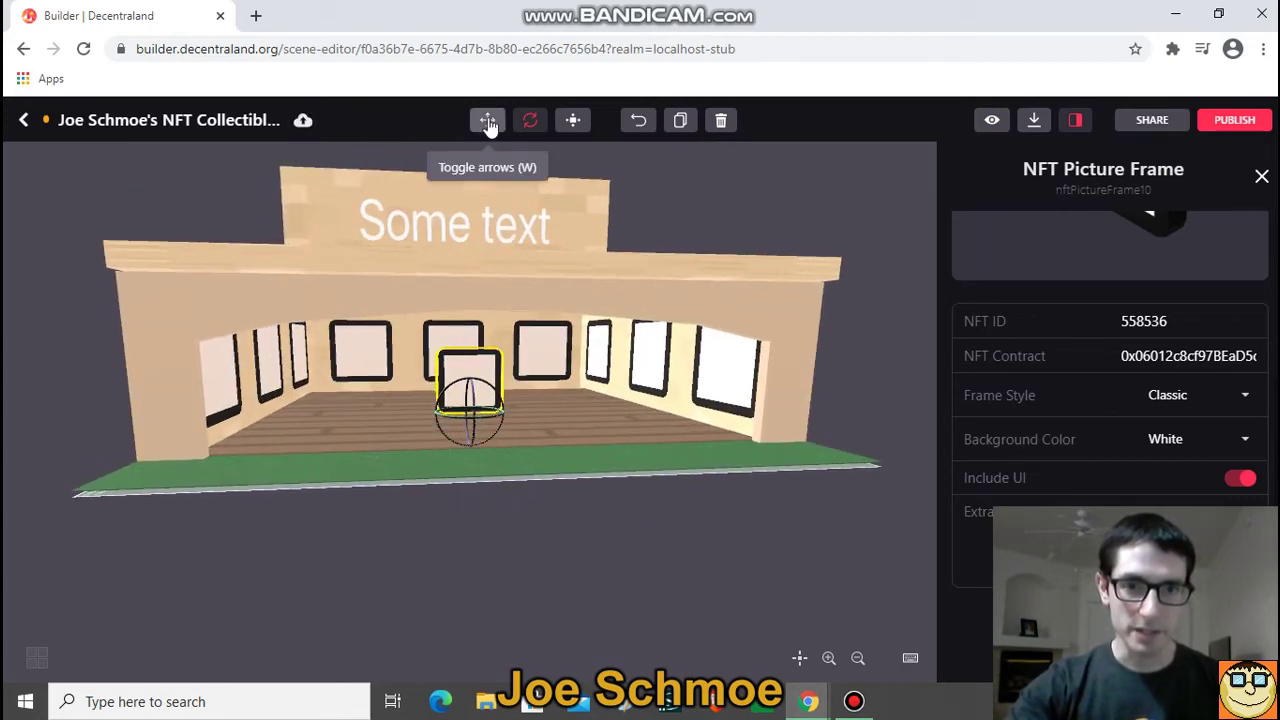
Move the frame onto the sign wall just below 'Some text', then switch to Rarible
click(488, 121)
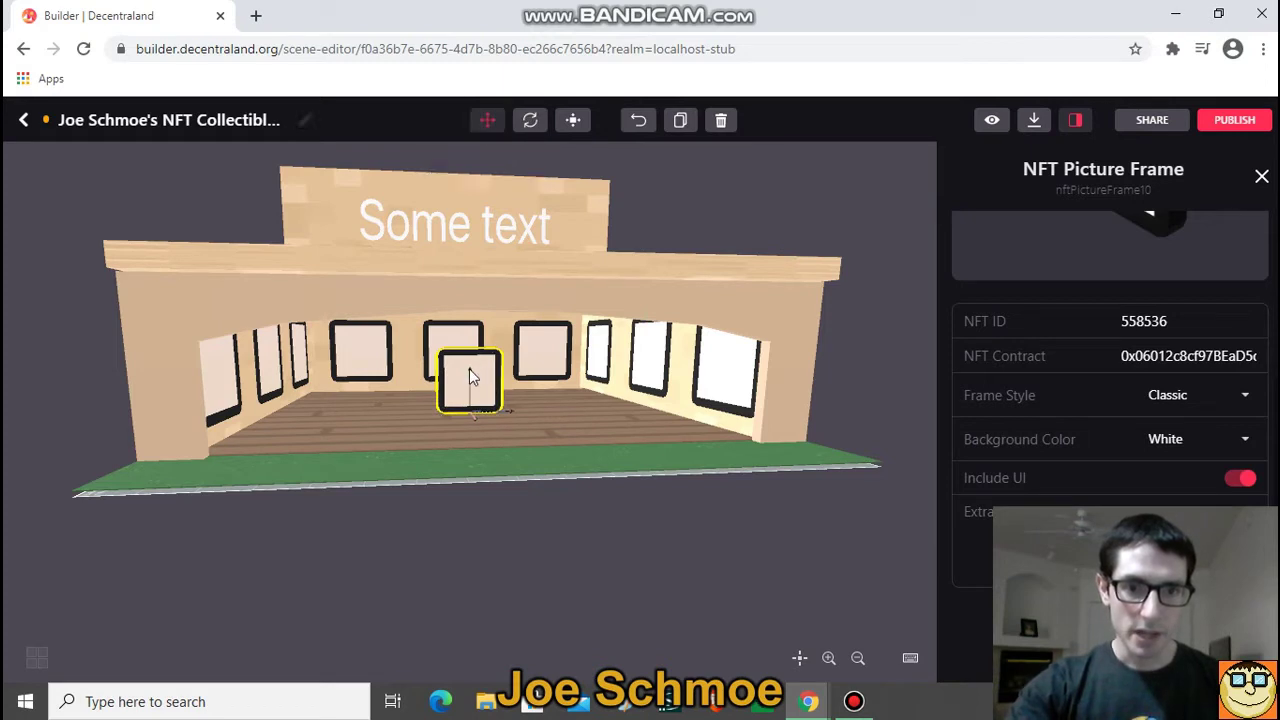
drag(471, 378, 474, 137)
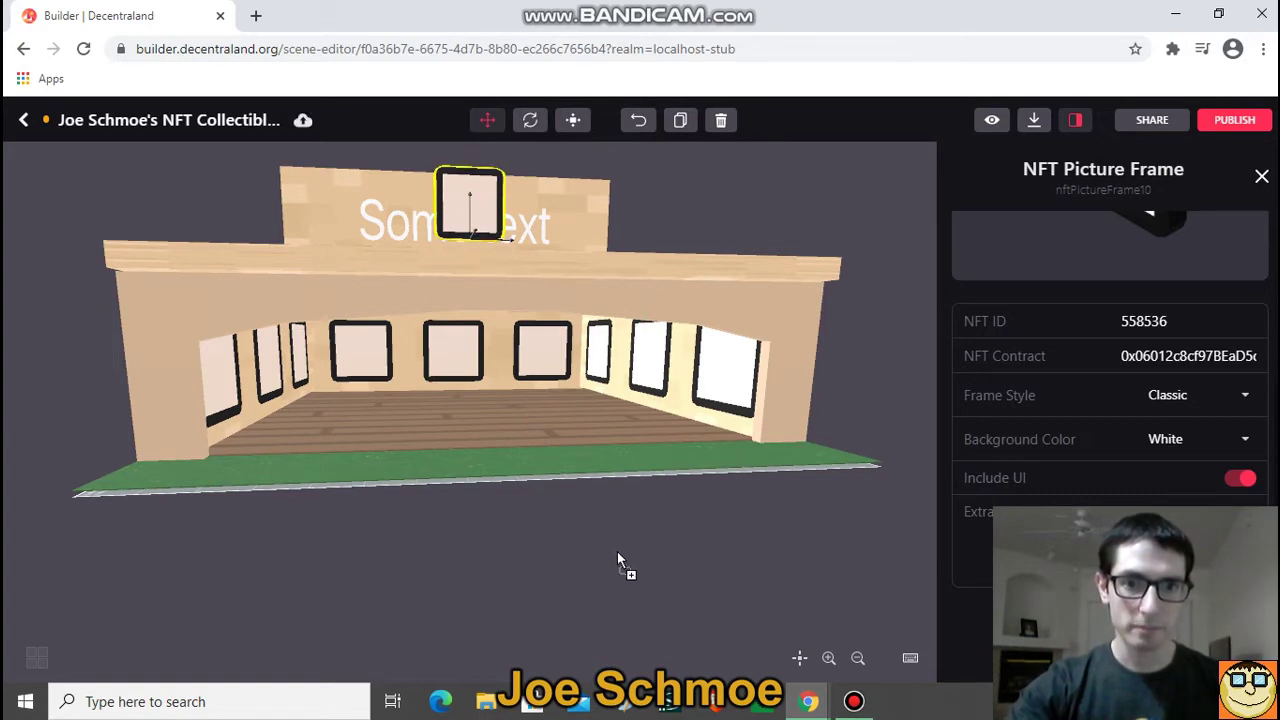
scroll(617, 560, up, 5)
drag(611, 560, 626, 520)
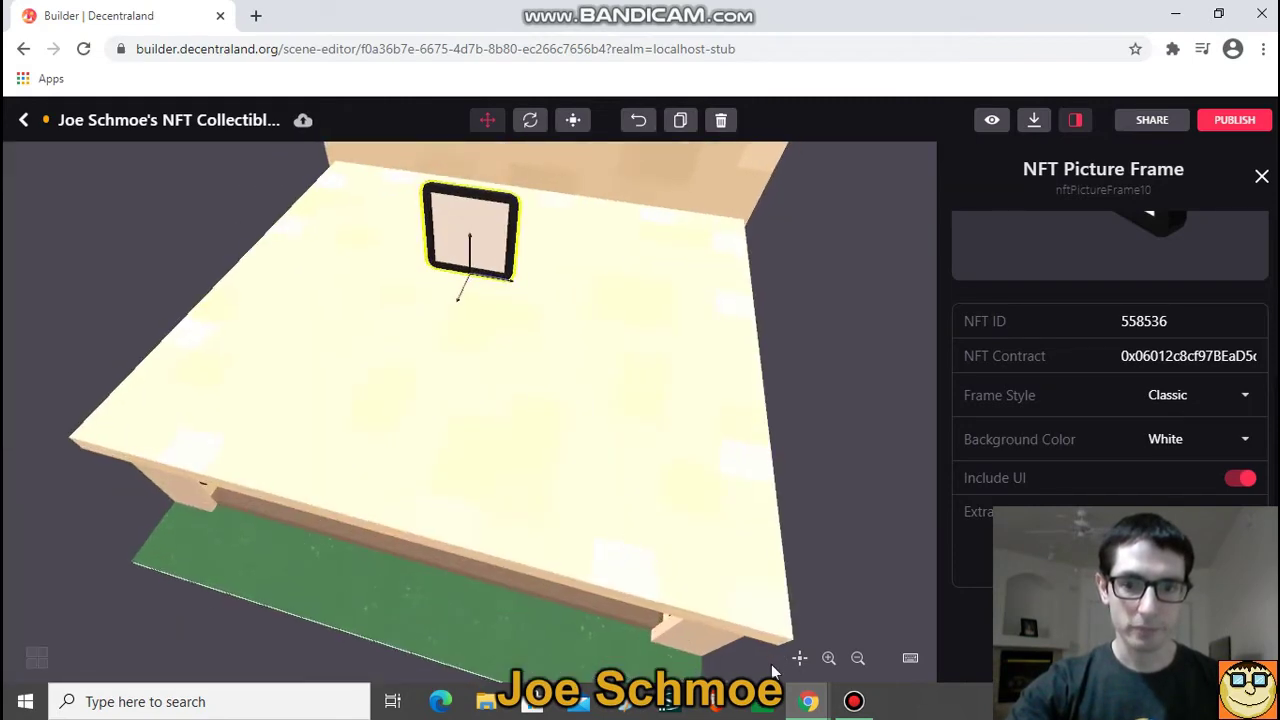
click(858, 658)
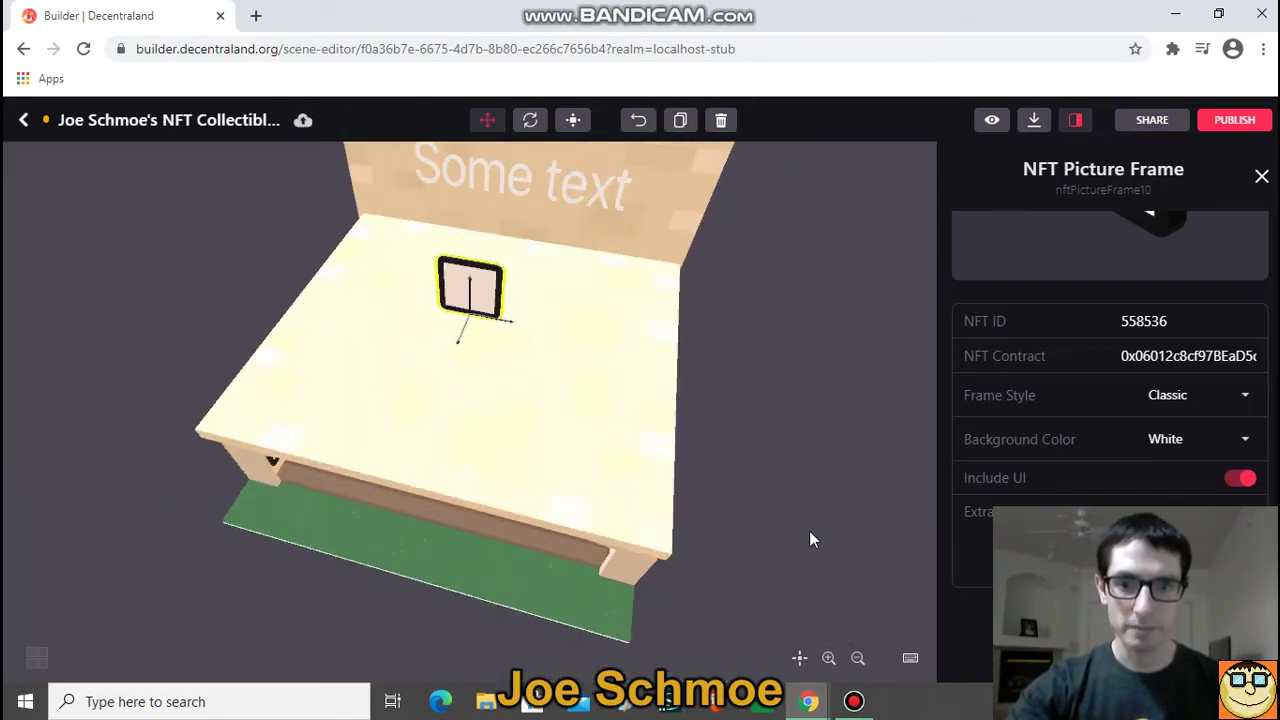
drag(809, 540, 831, 508)
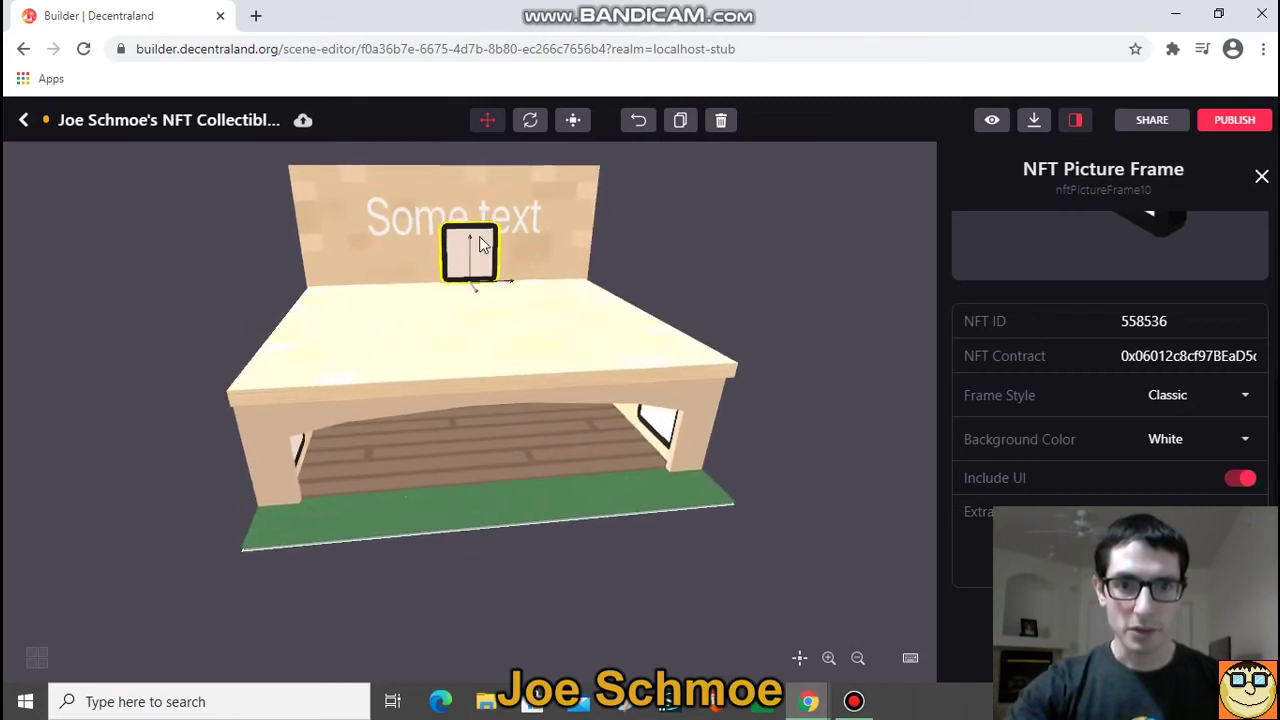
mouse_move(487, 250)
mouse_down()
mouse_move(553, 215)
mouse_move(395, 319)
mouse_move(481, 263)
mouse_up()
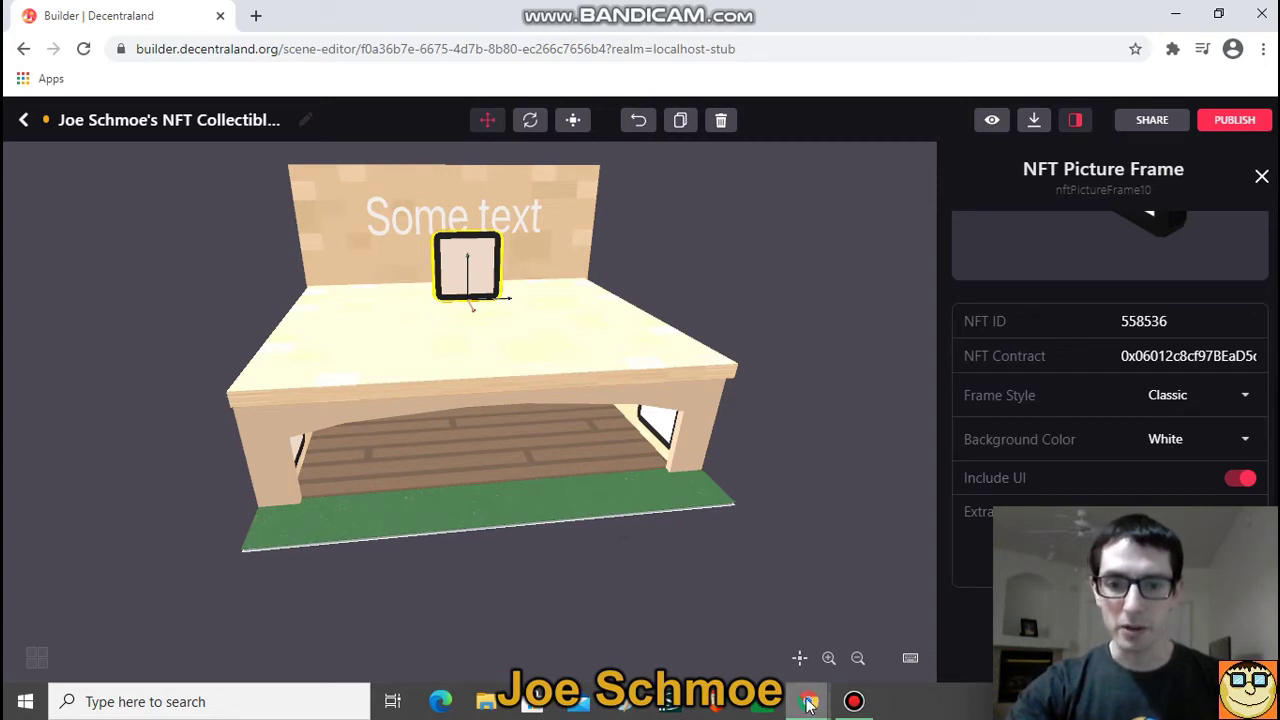
mouse_move(810, 705)
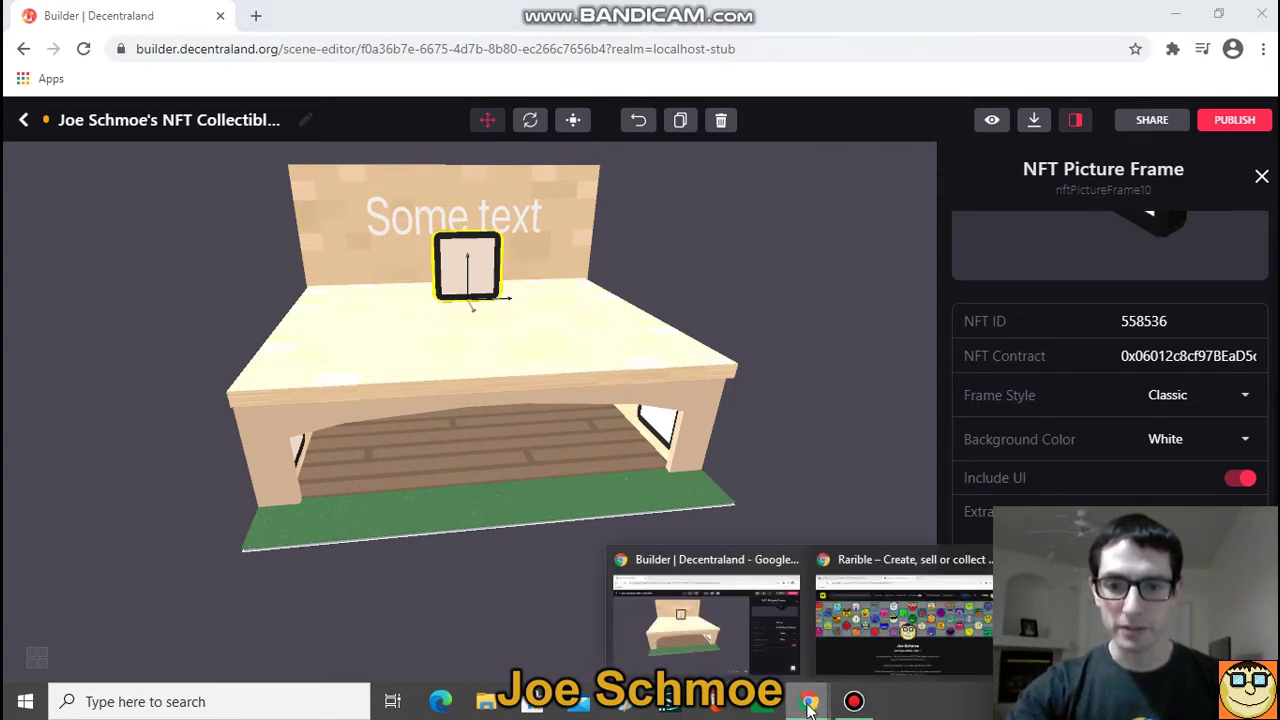
click(864, 655)
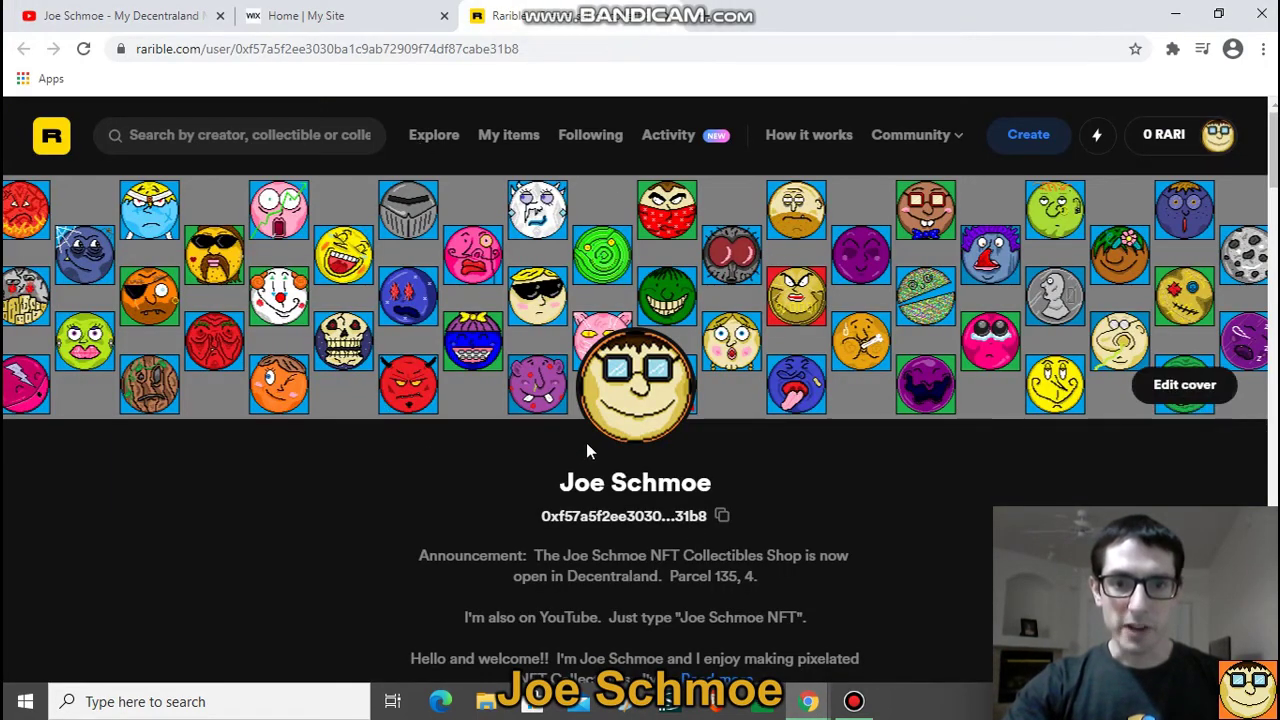
Open the Patches#FaceCoins token page on Rarible and select its contract address in the URL
scroll(588, 430, down, 3)
scroll(595, 405, down, 3)
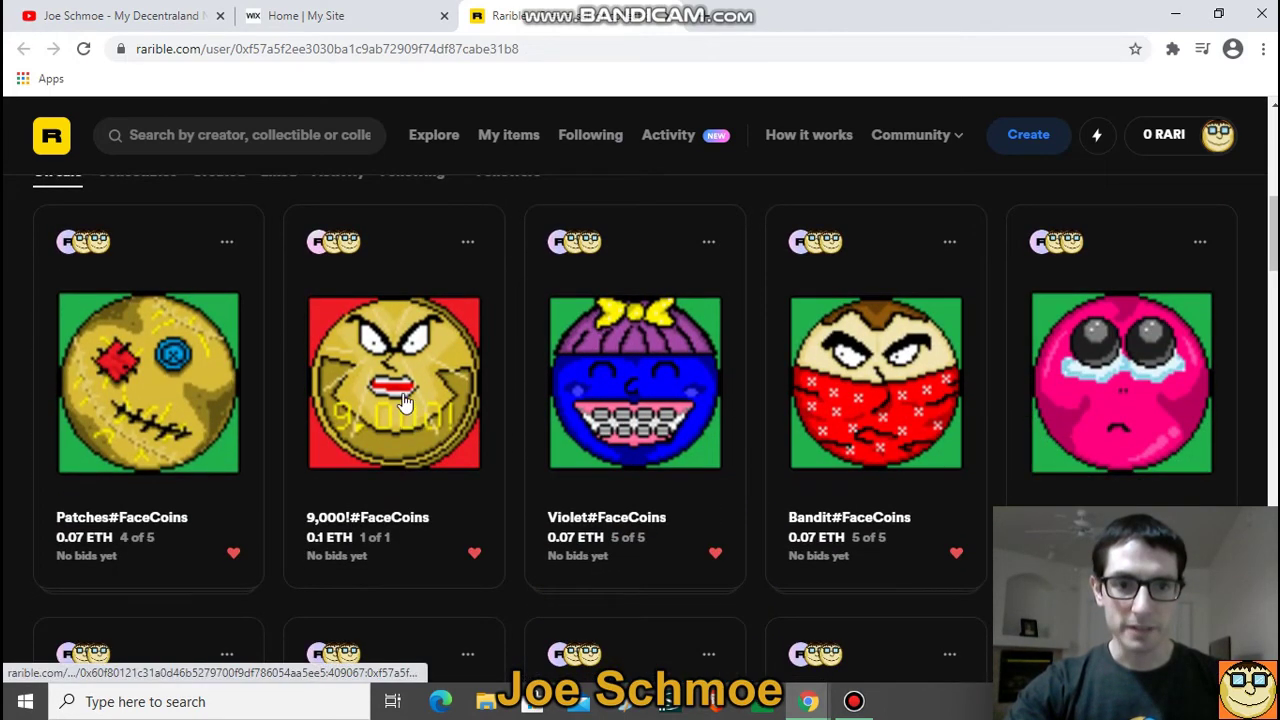
click(183, 385)
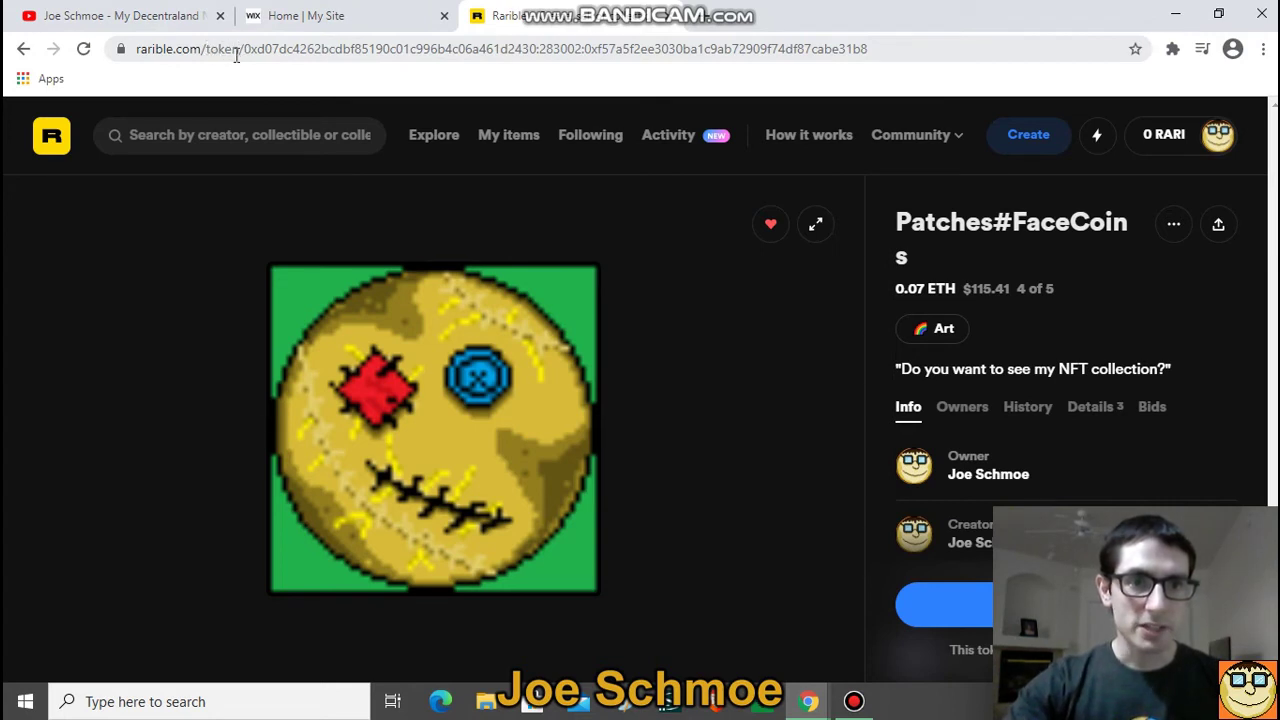
drag(246, 48, 583, 52)
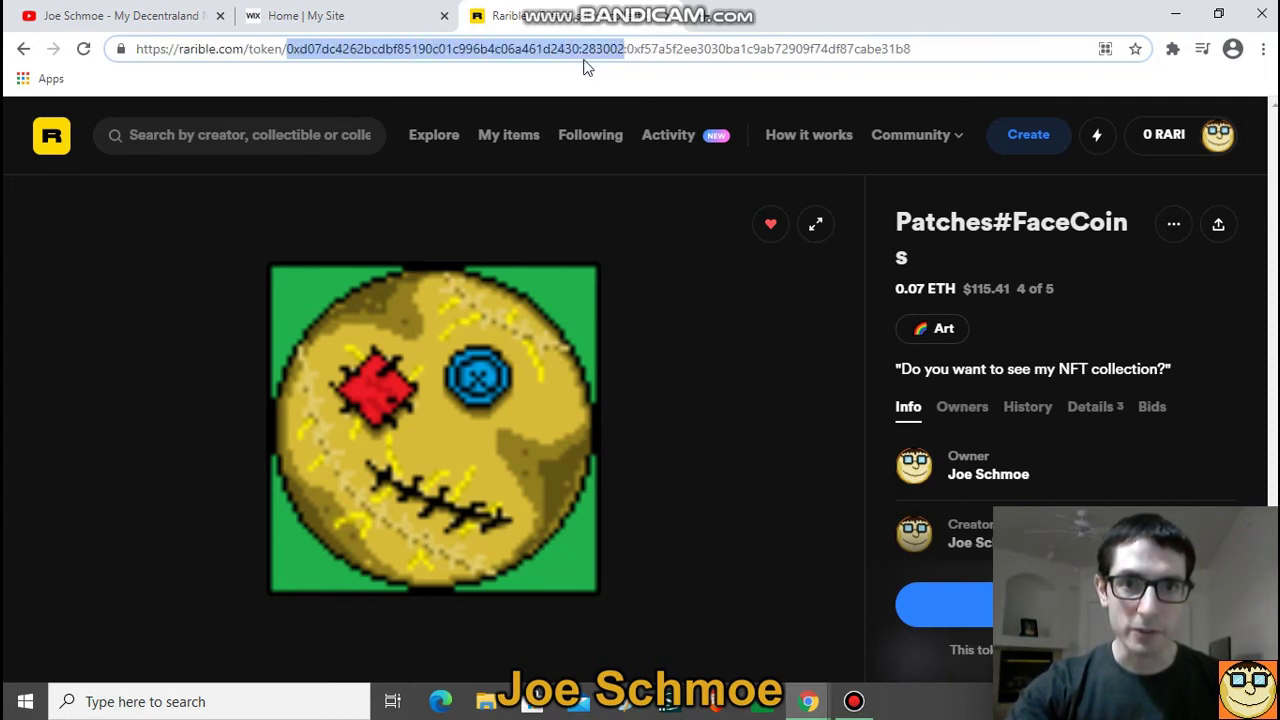
click(398, 49)
drag(289, 51, 577, 51)
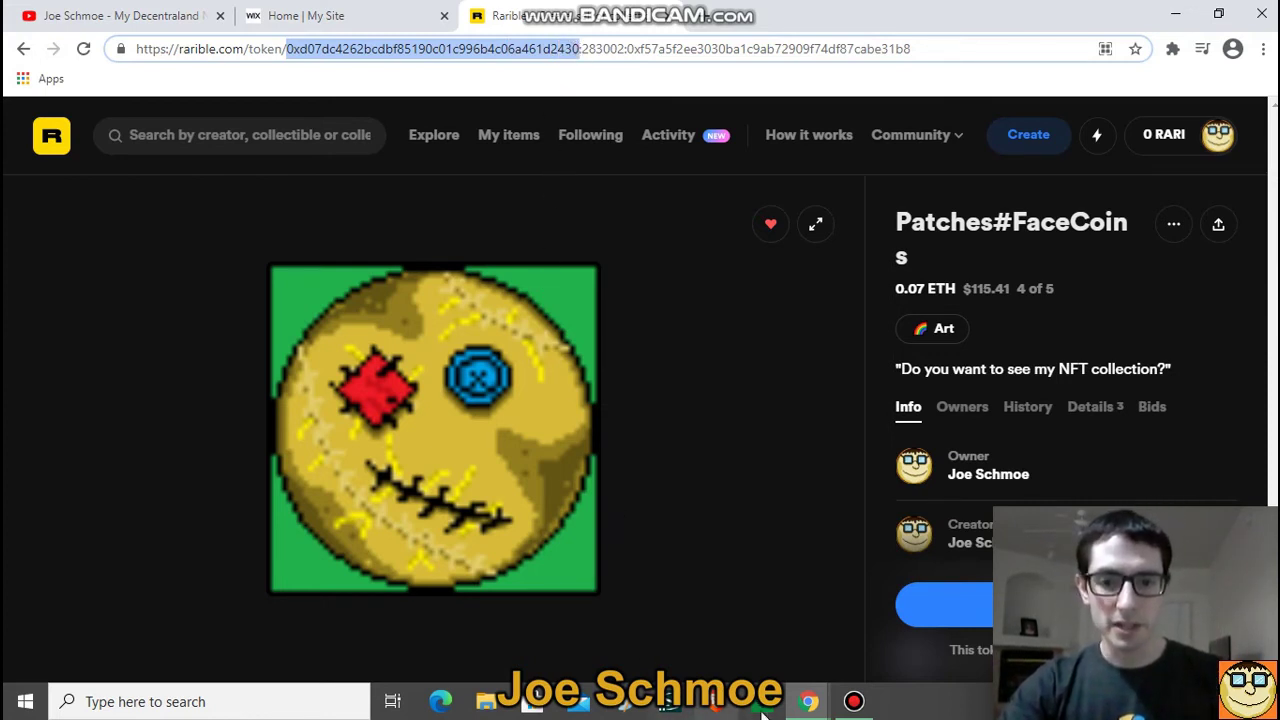
Paste the Patches#FaceCoins contract address over the frame's old NFT Contract value
mouse_move(806, 705)
click(714, 654)
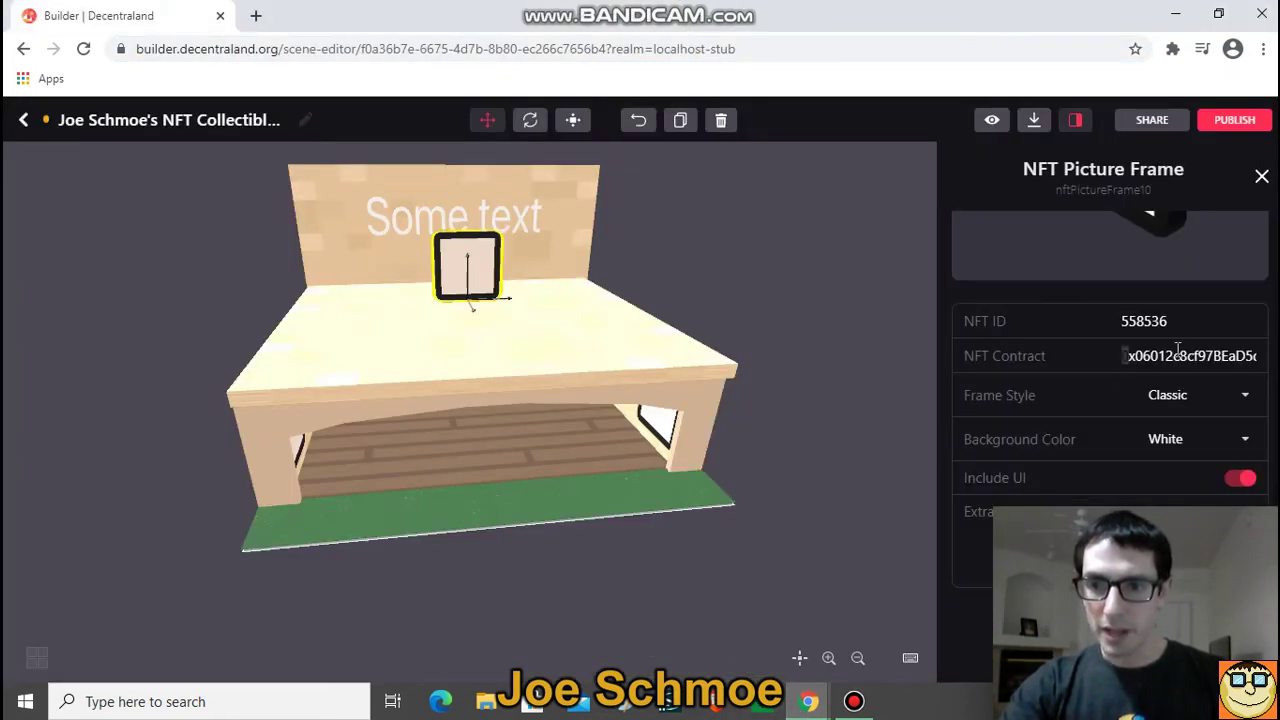
drag(1178, 347, 1270, 357)
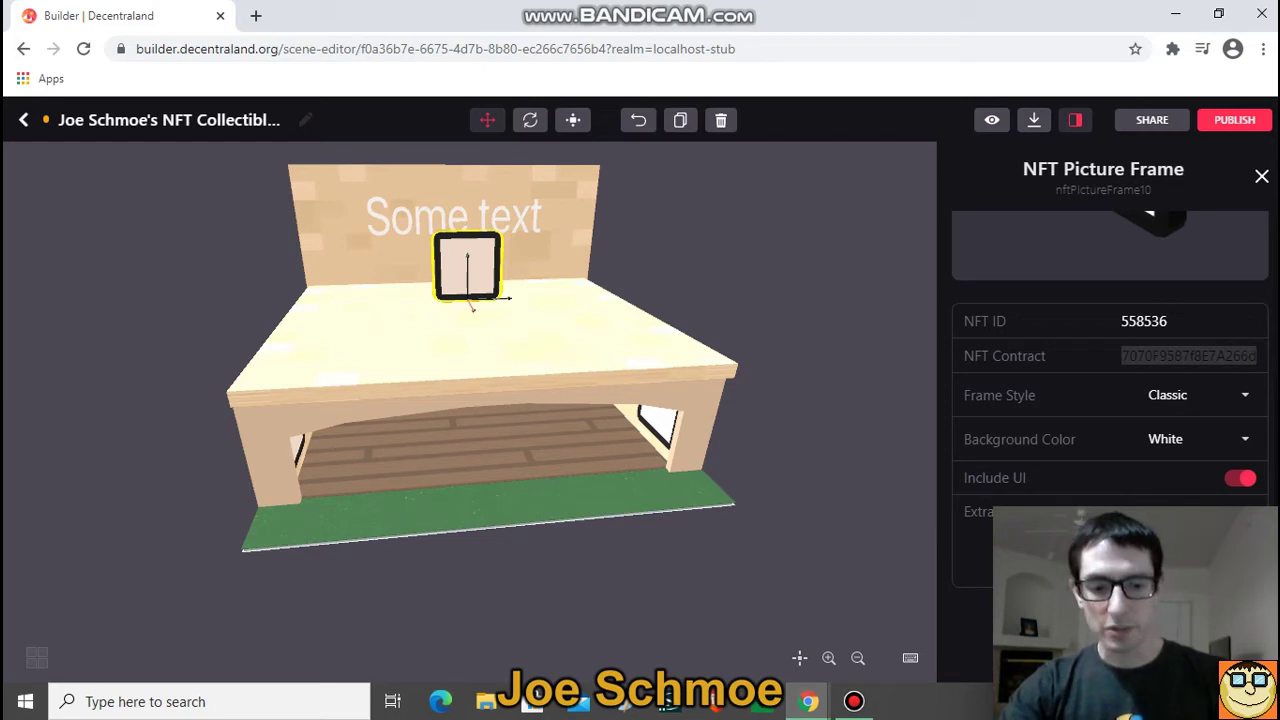
key(ctrl+v)
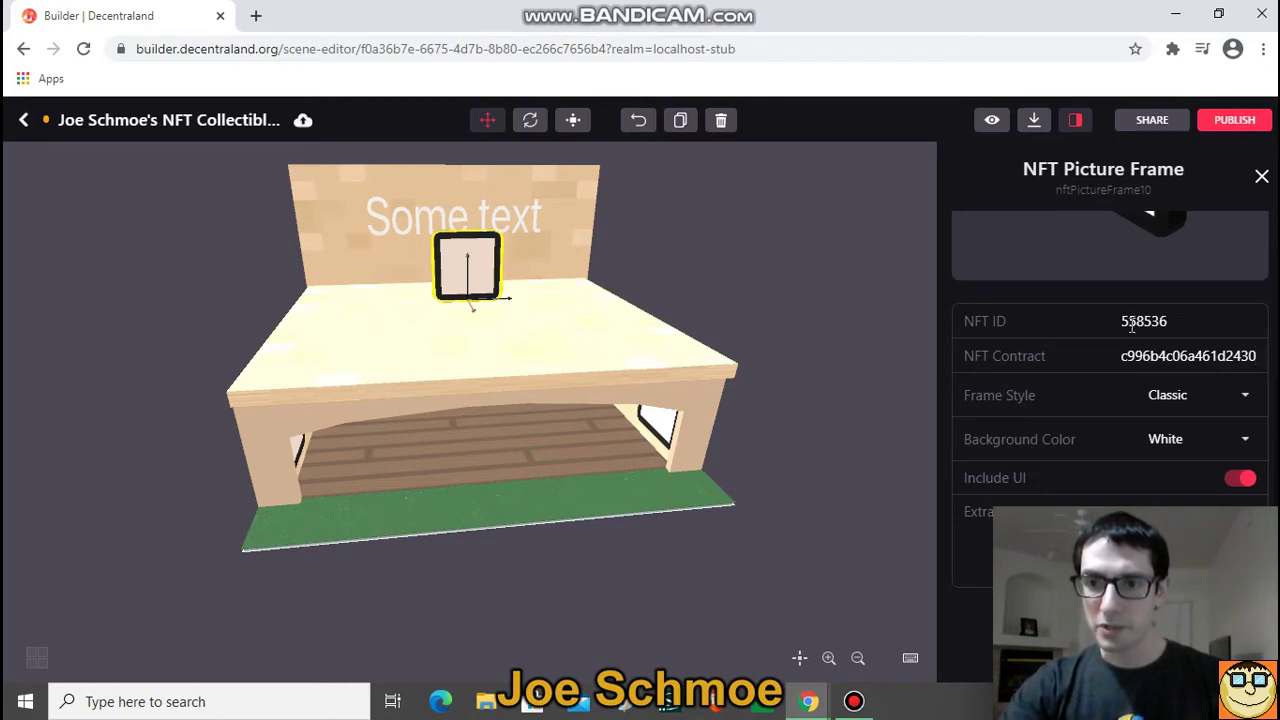
On the Patches#FaceCoins page, select token ID 283002 in the web address
mouse_move(809, 701)
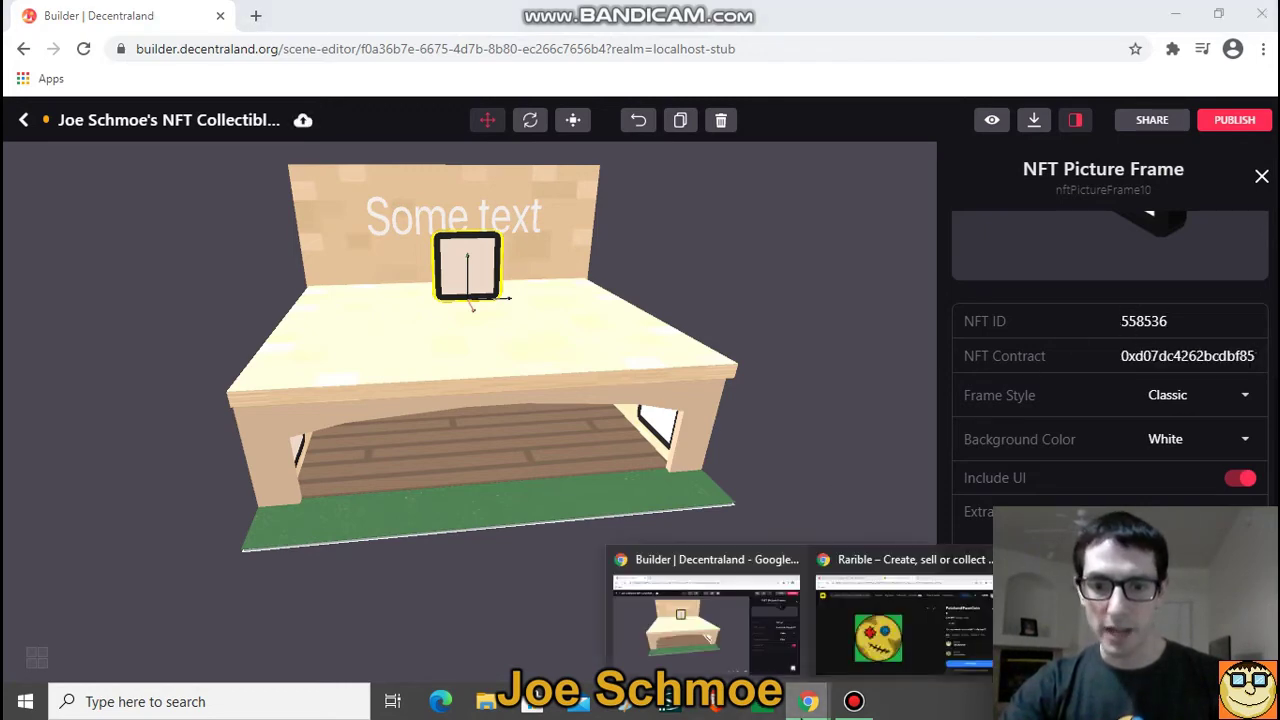
click(877, 655)
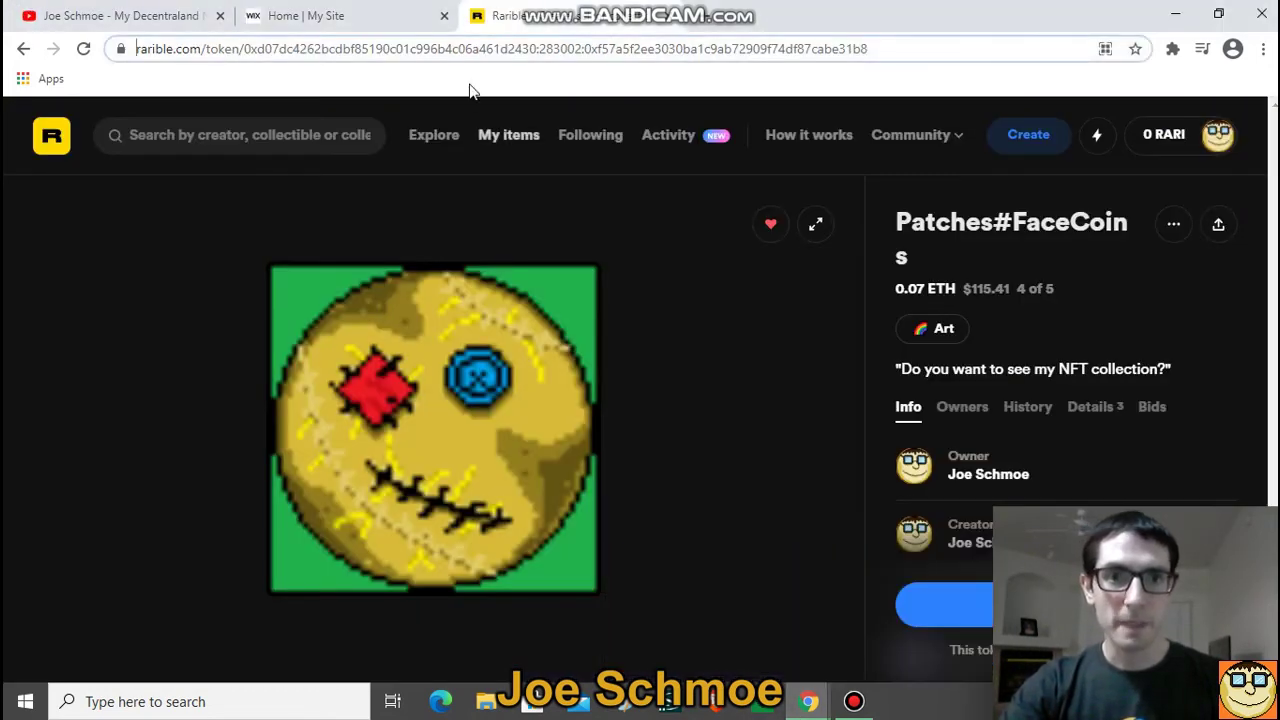
click(541, 48)
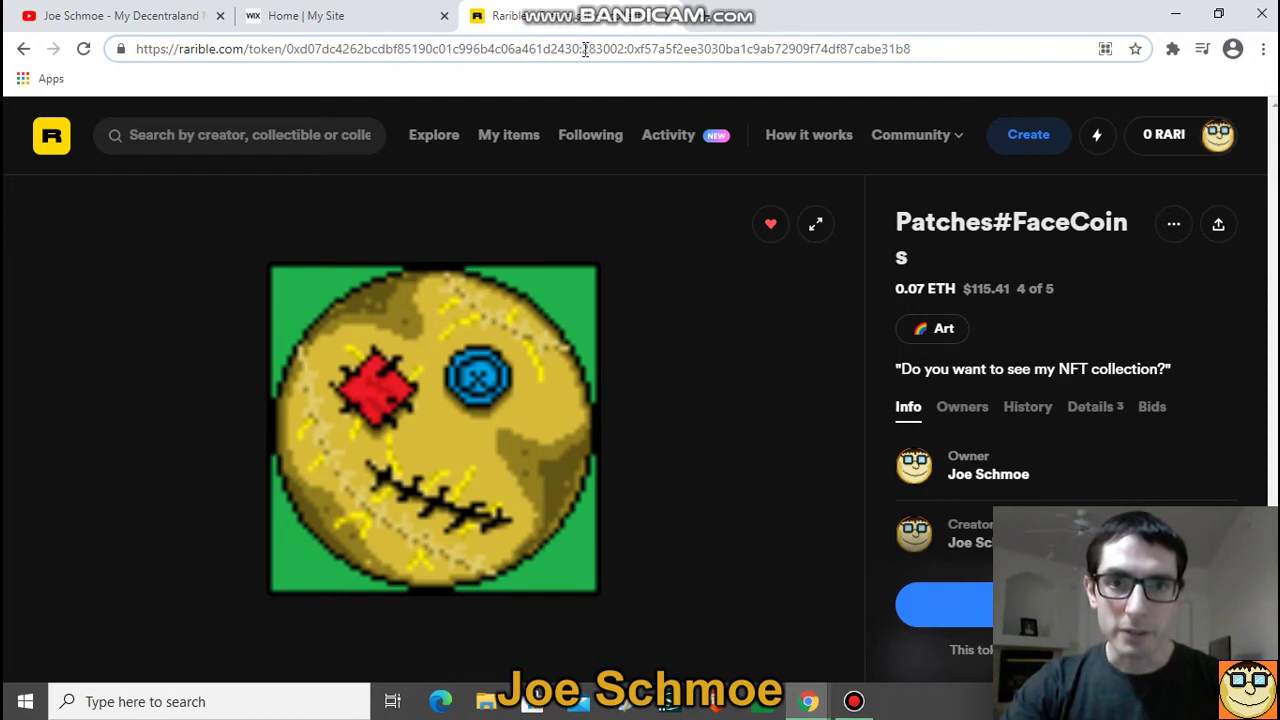
drag(583, 48, 621, 45)
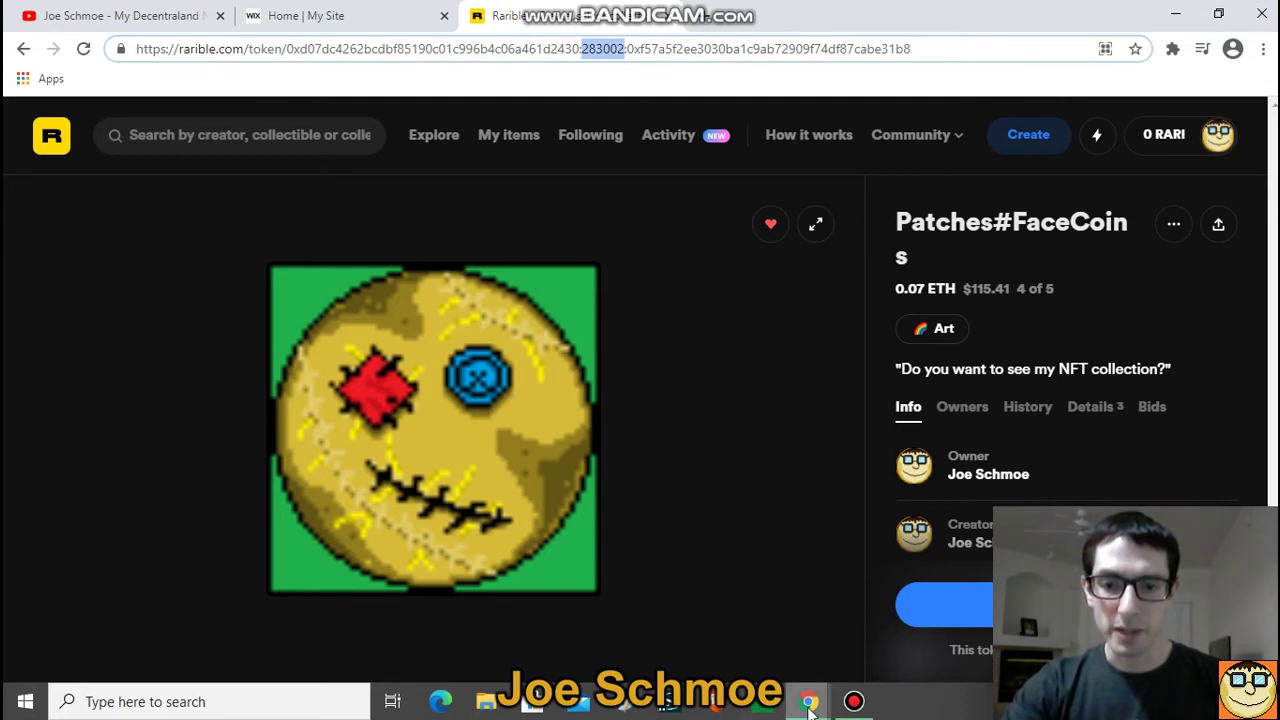
mouse_move(810, 708)
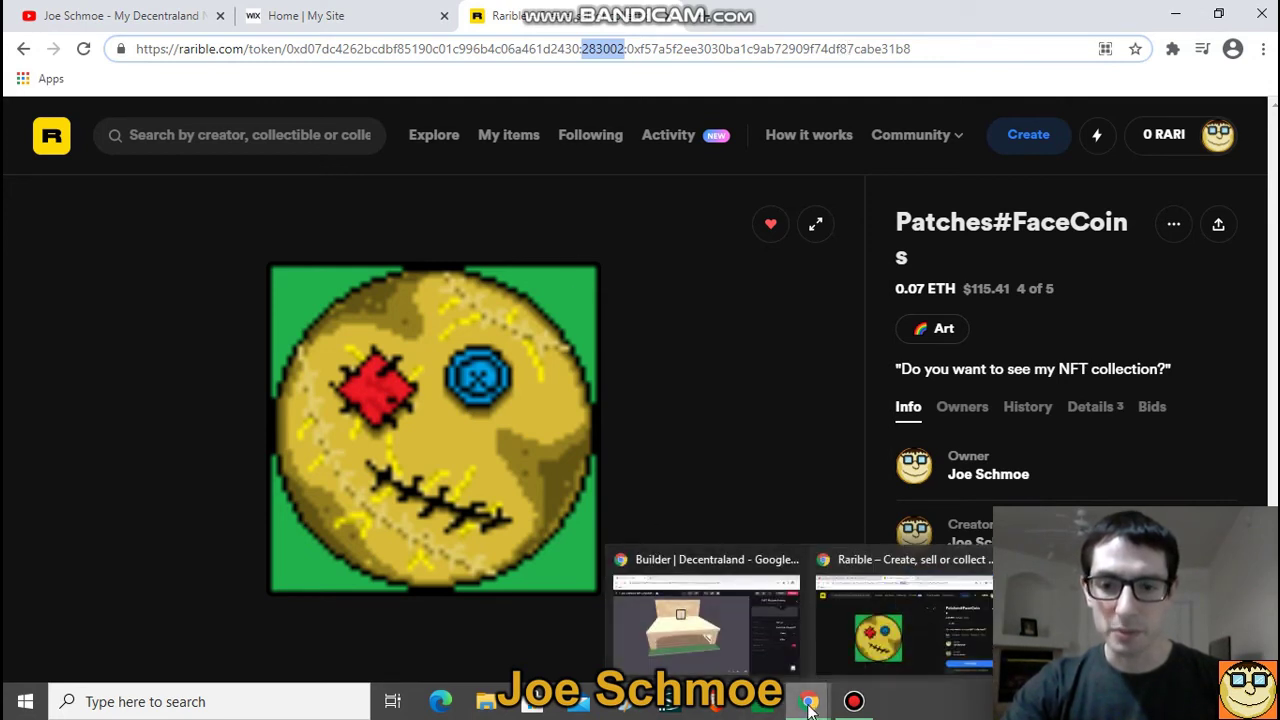
Replace the frame's NFT ID with the pasted 283002
click(768, 626)
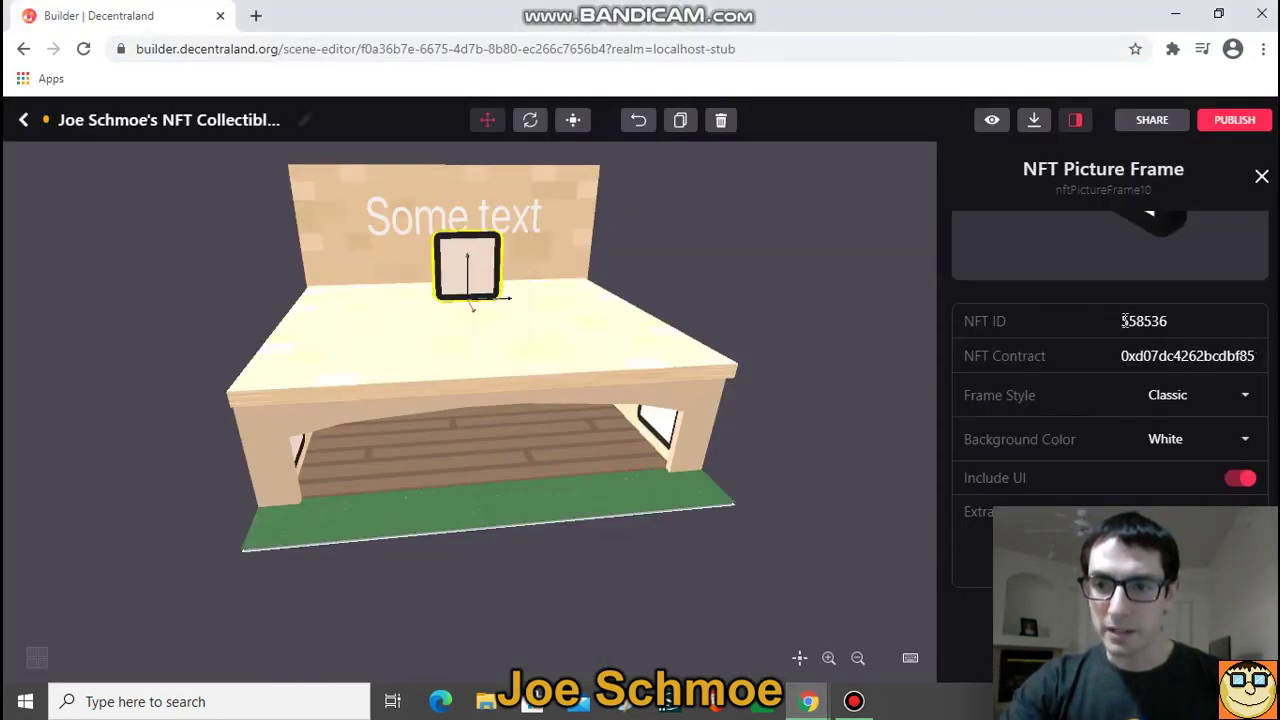
double_click(1177, 321)
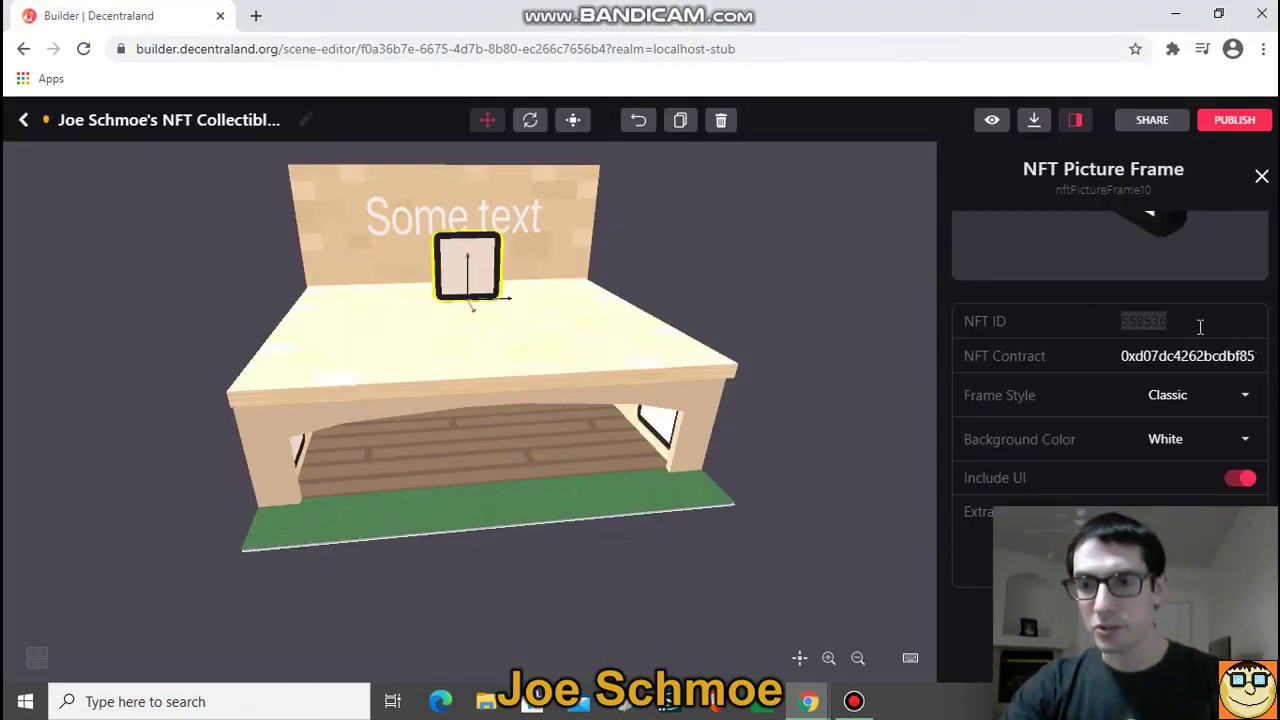
text(283002)
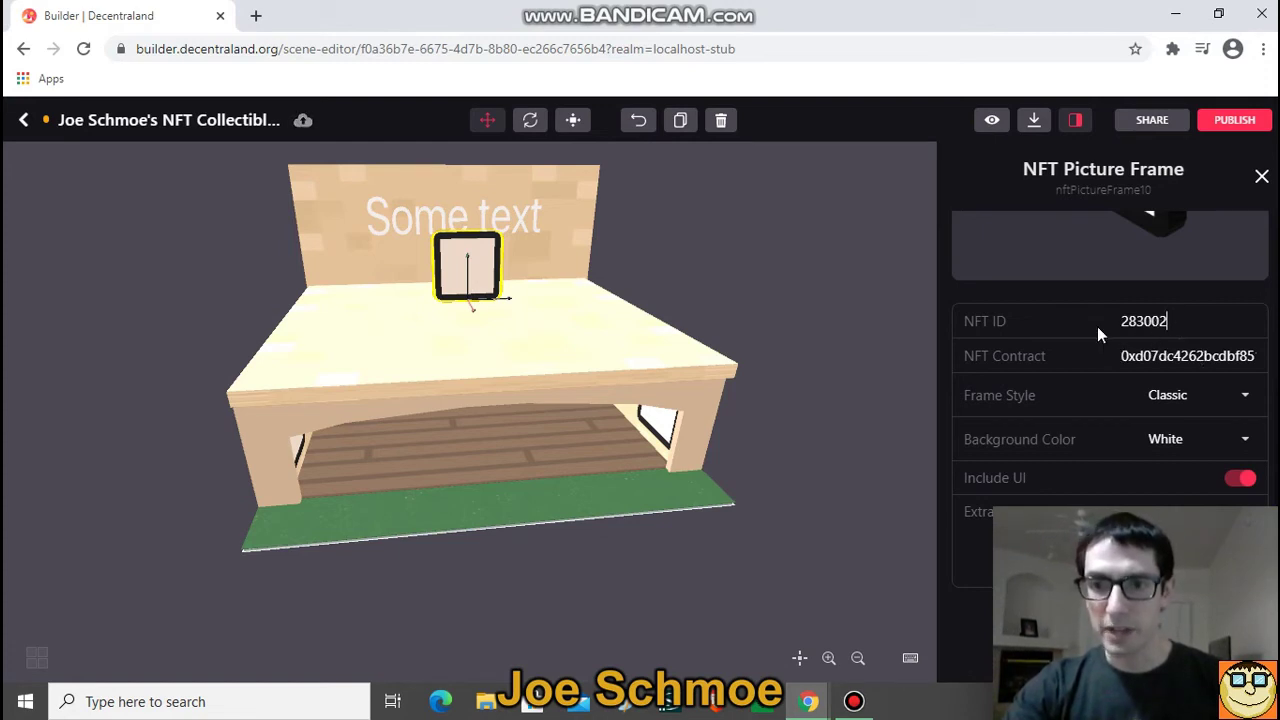
Type 'Patc' into the frame's Extra label field
click(971, 540)
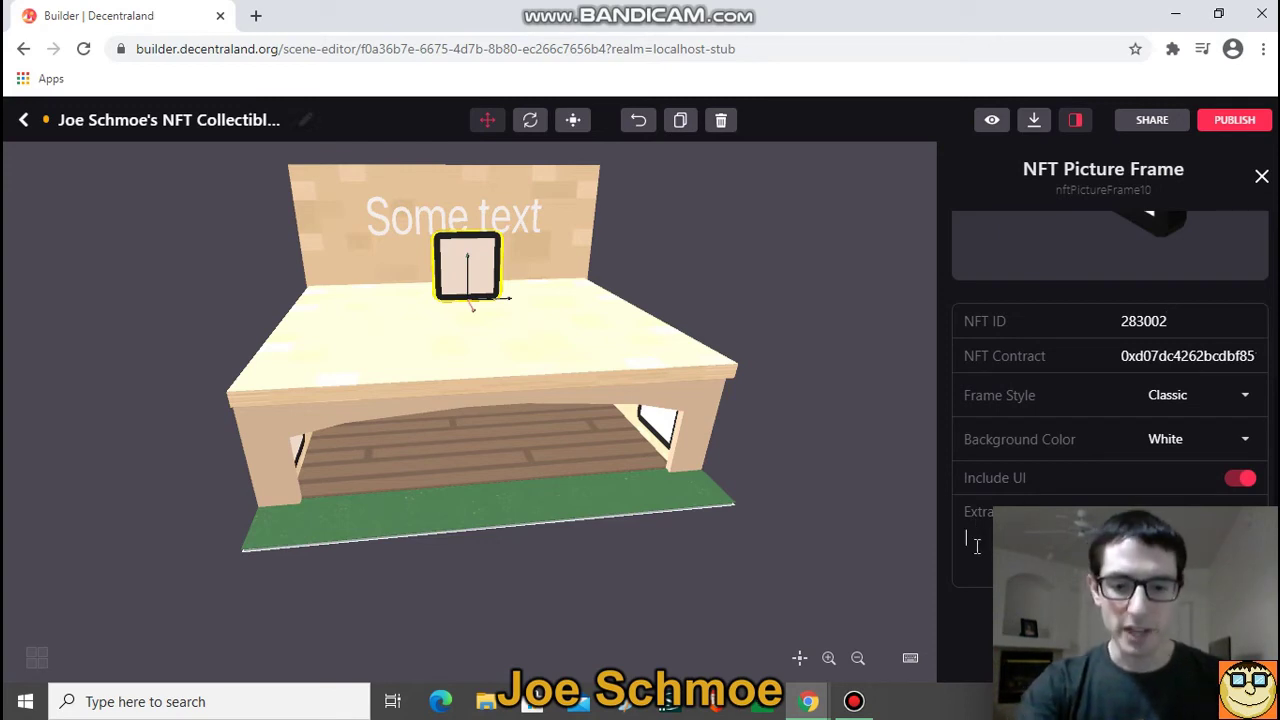
text(Patc)
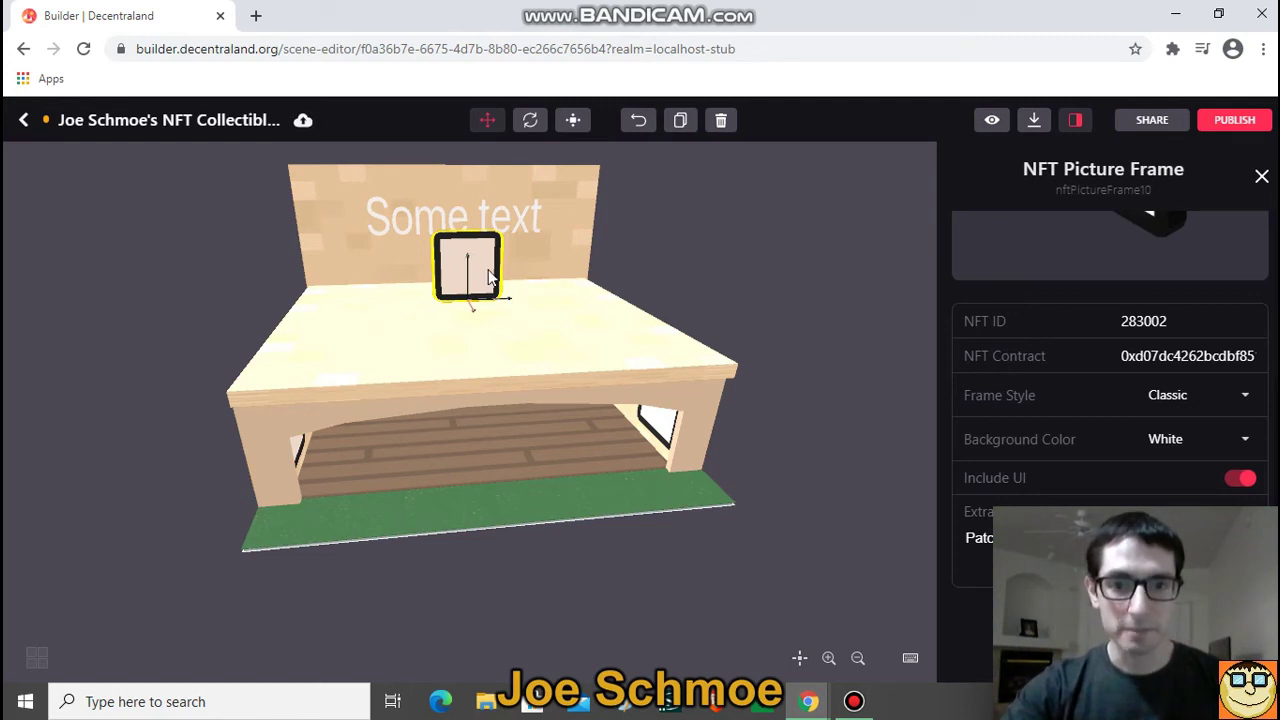
drag(580, 587, 651, 378)
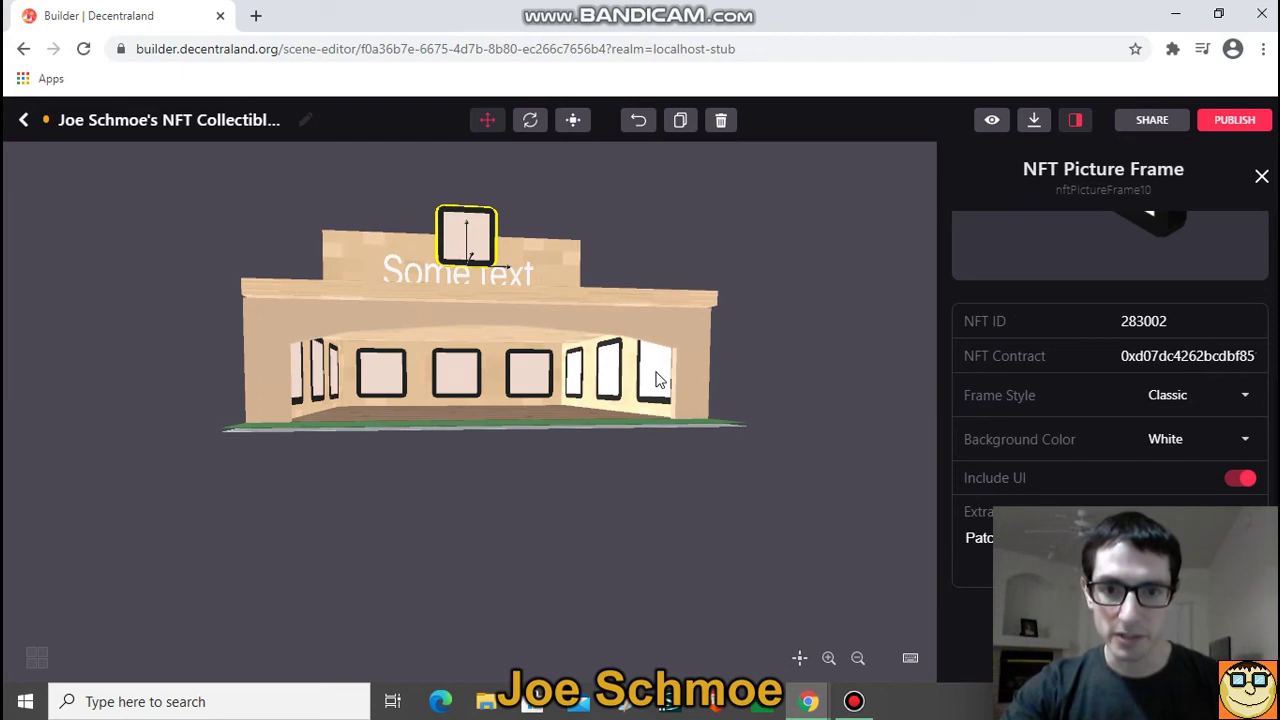
click(657, 379)
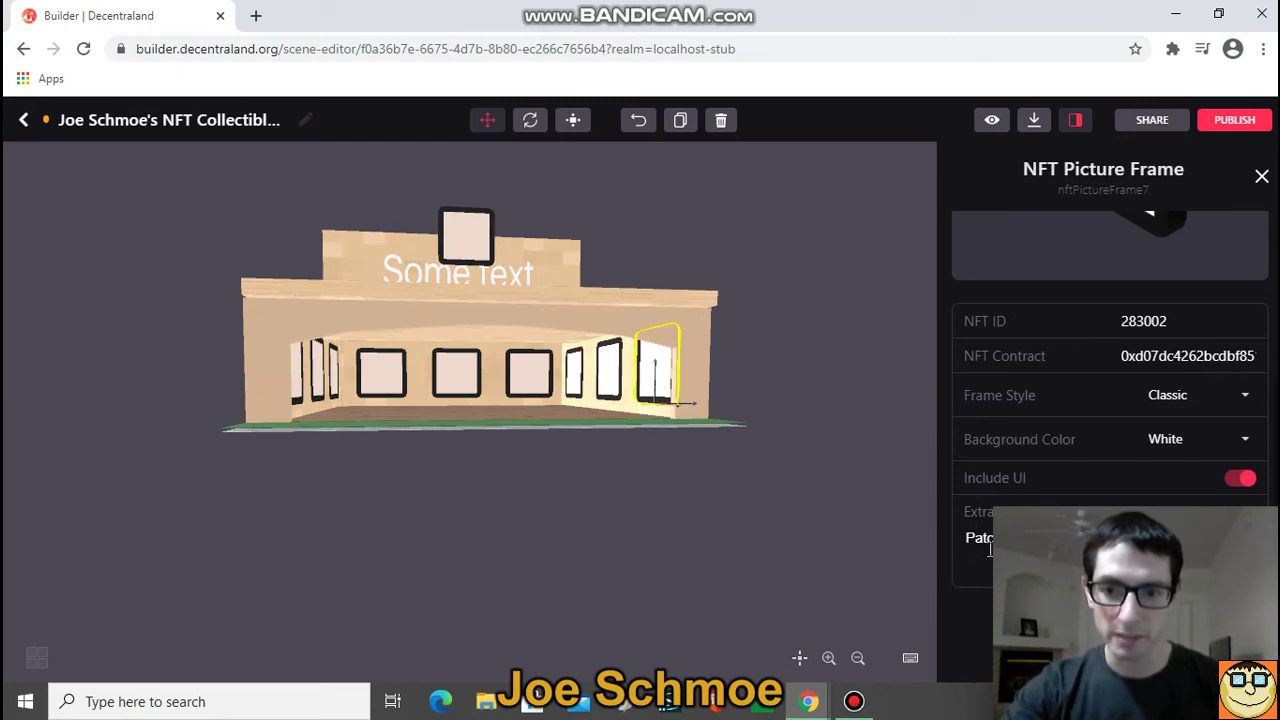
click(463, 381)
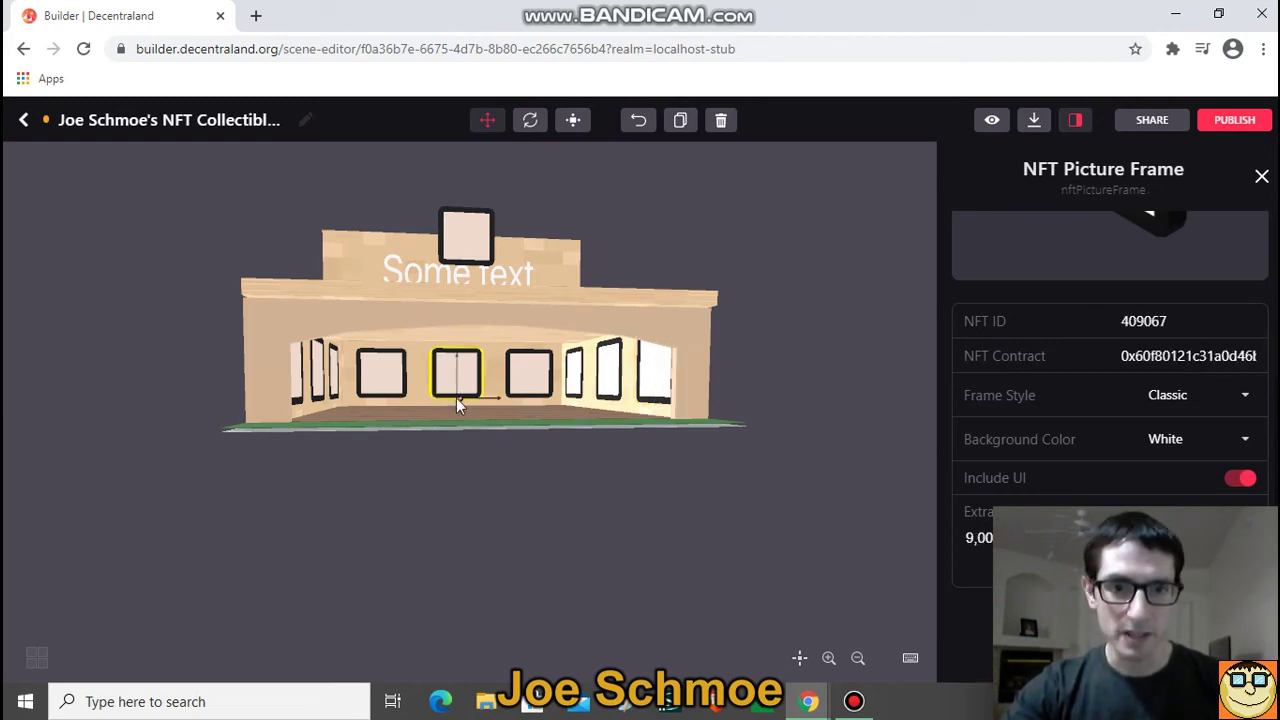
click(390, 380)
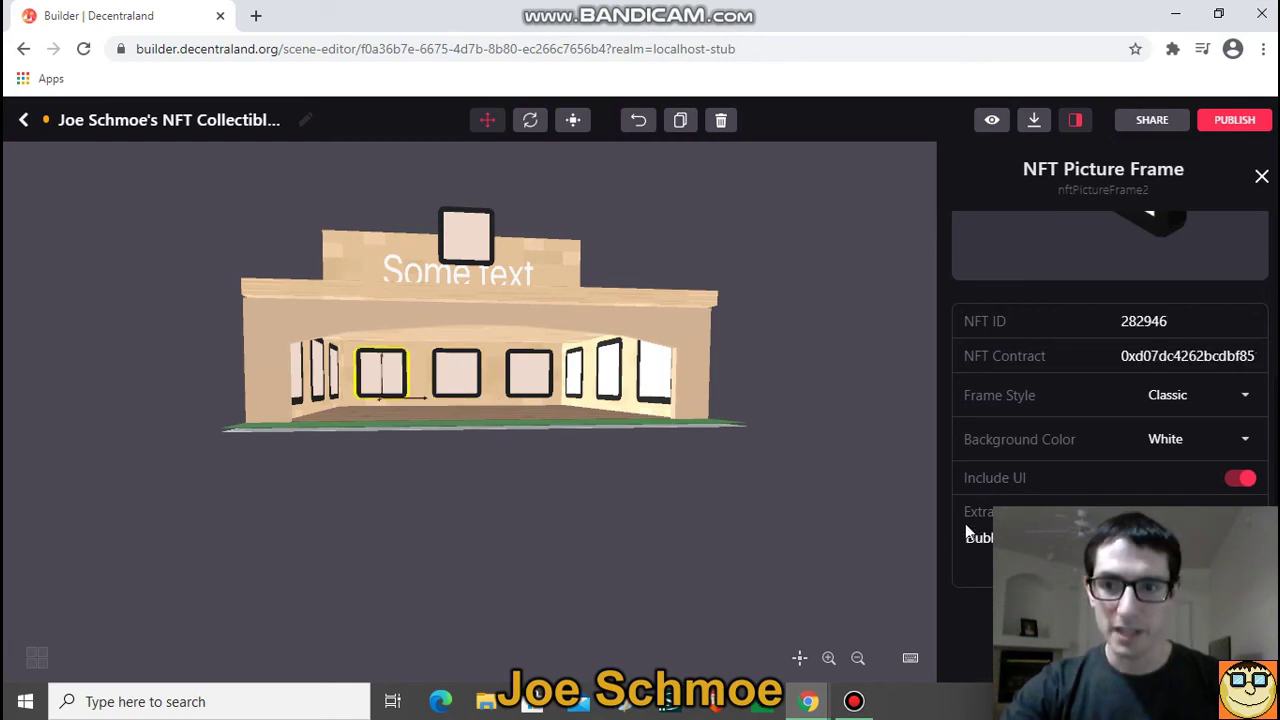
key(Up)
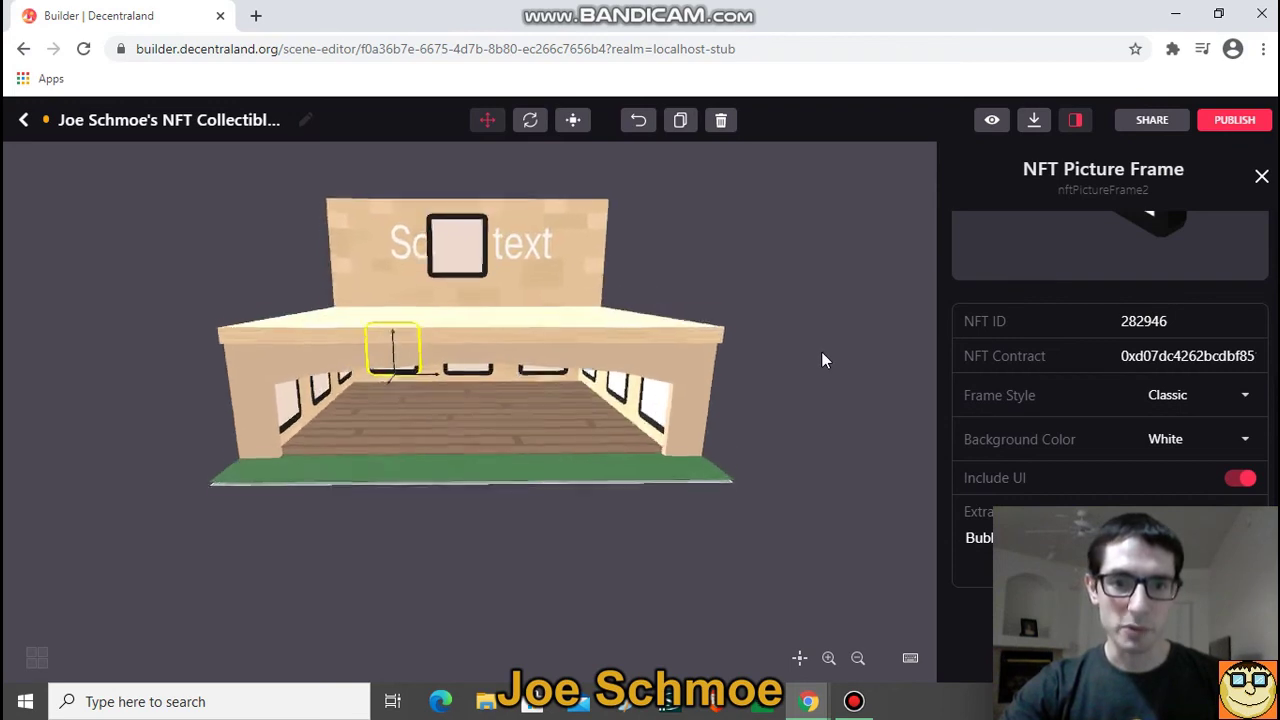
key(Down)
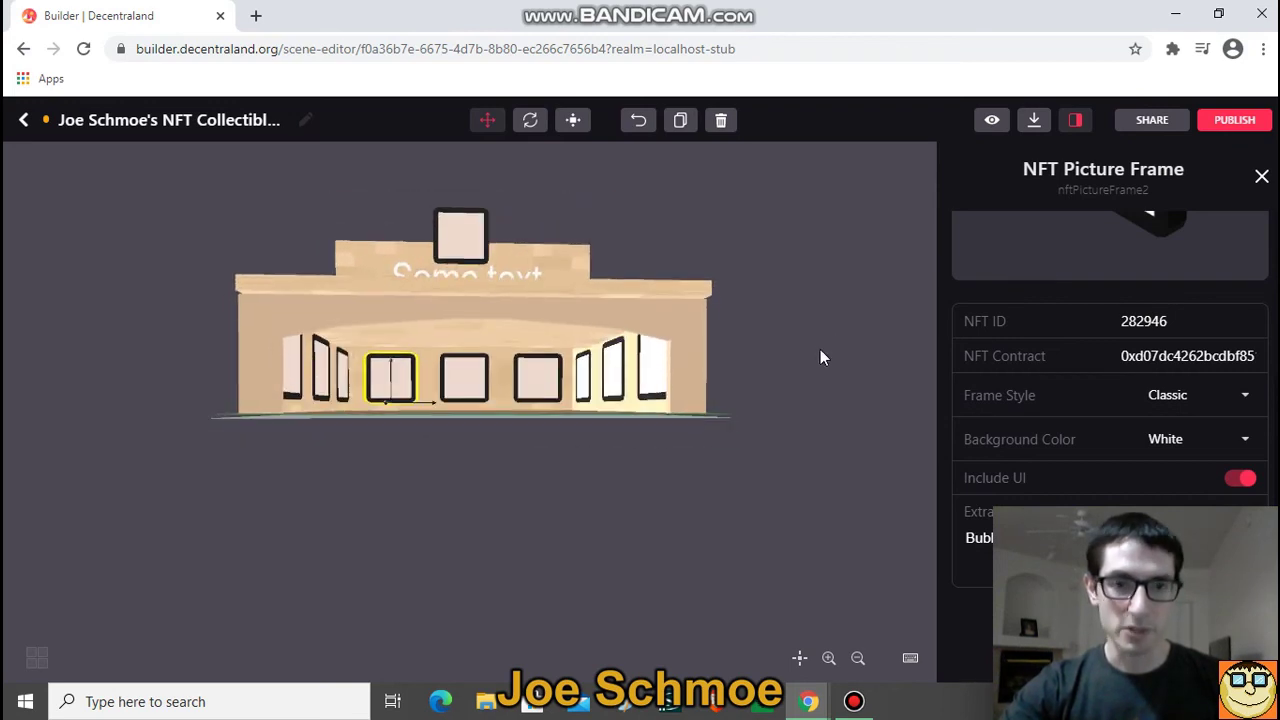
key(Up)
key(Down)
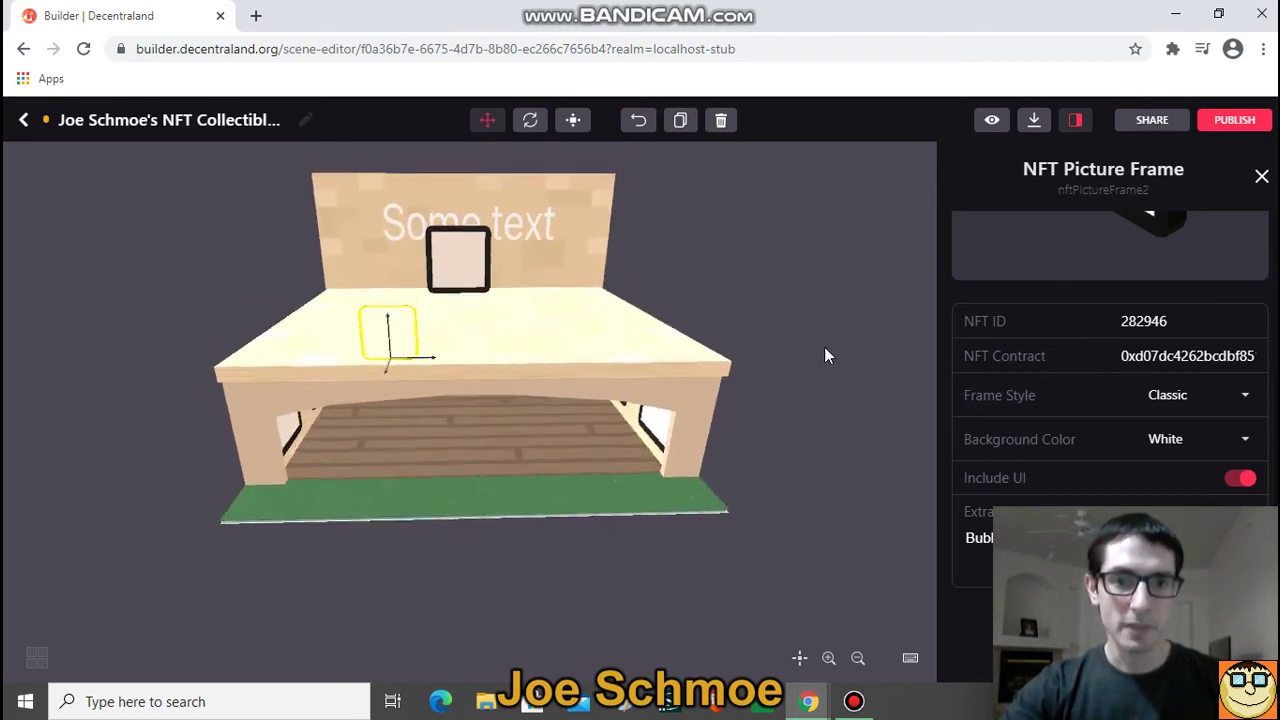
key(Up)
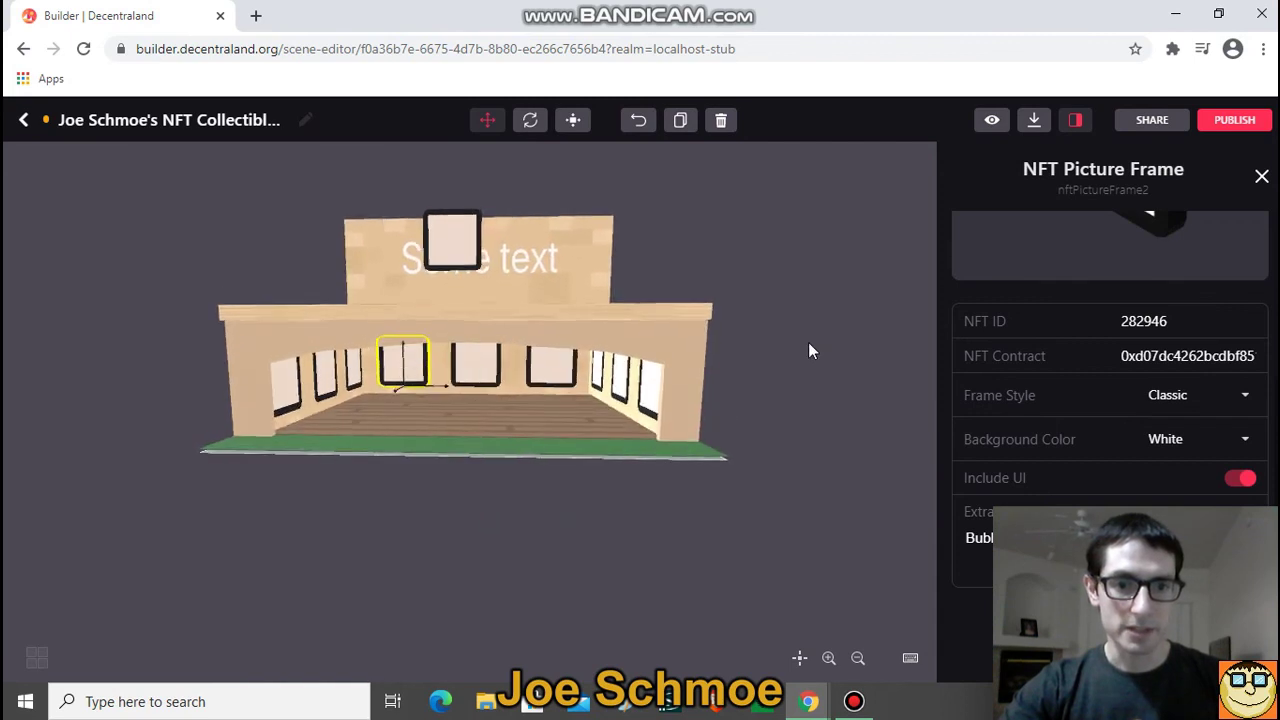
key(Left)
key(Right)
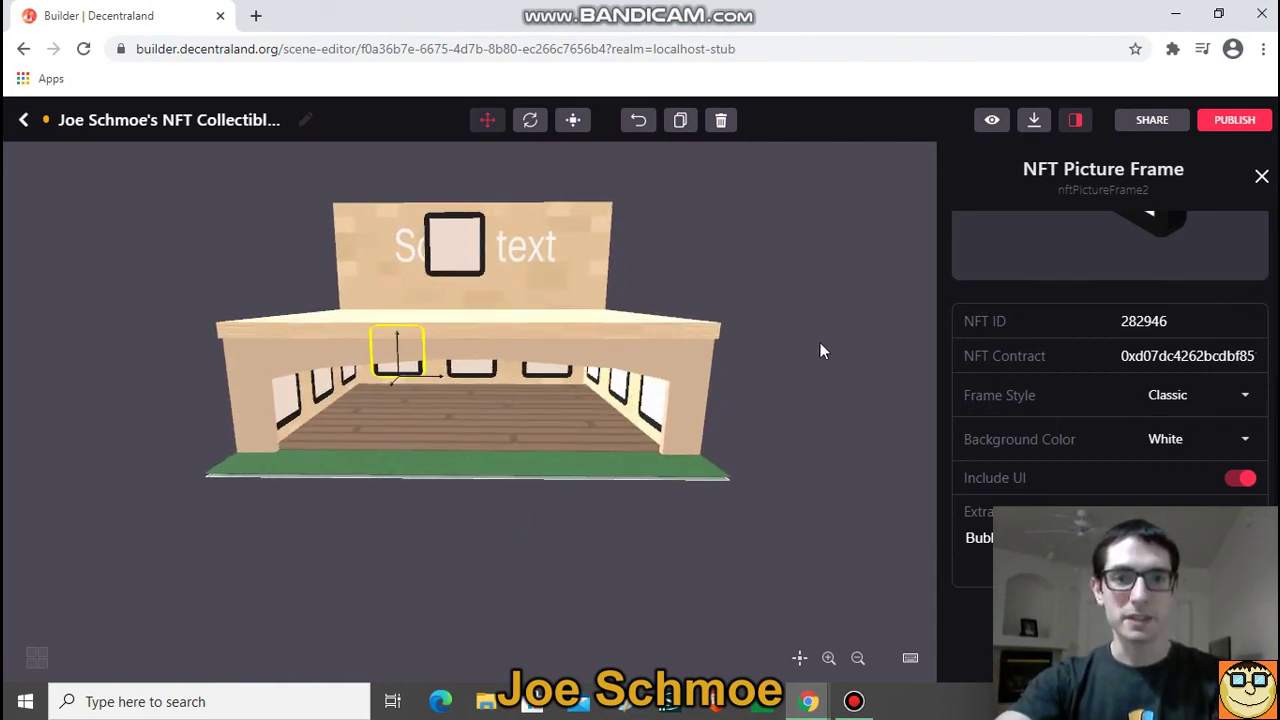
click(464, 241)
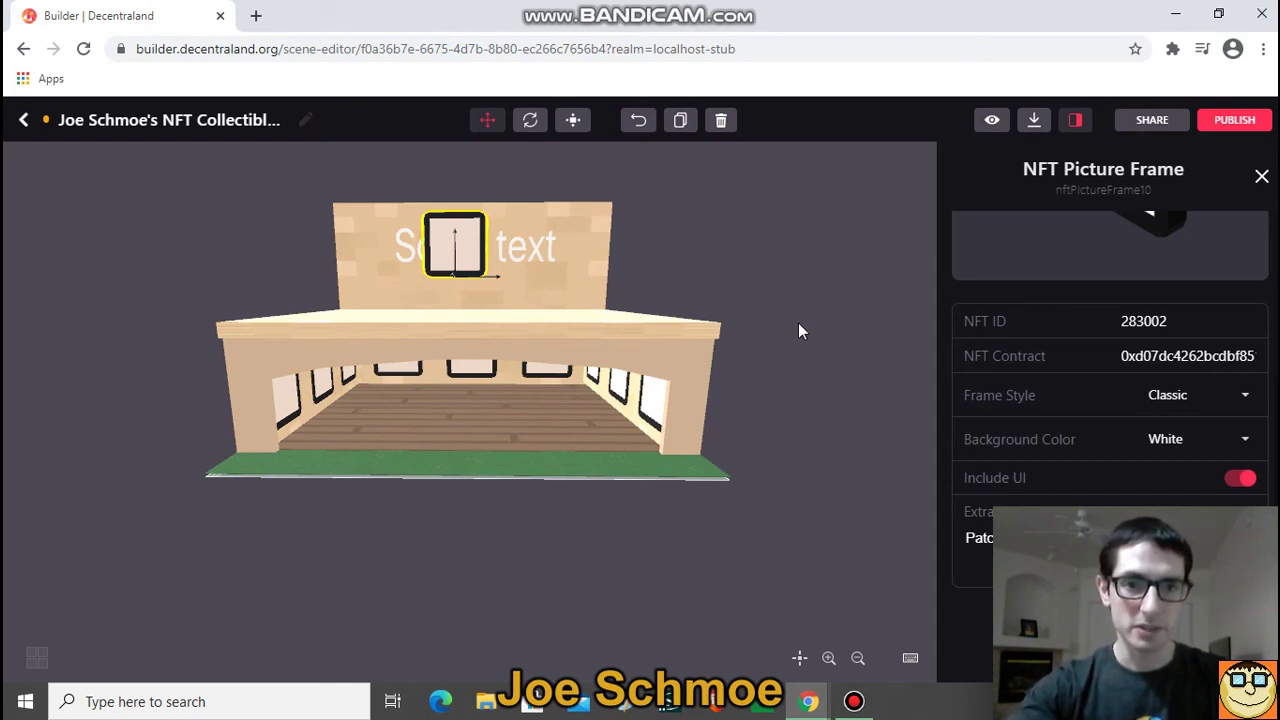
Delete the sign-wall picture frame and orbit lower around the building
key(Delete)
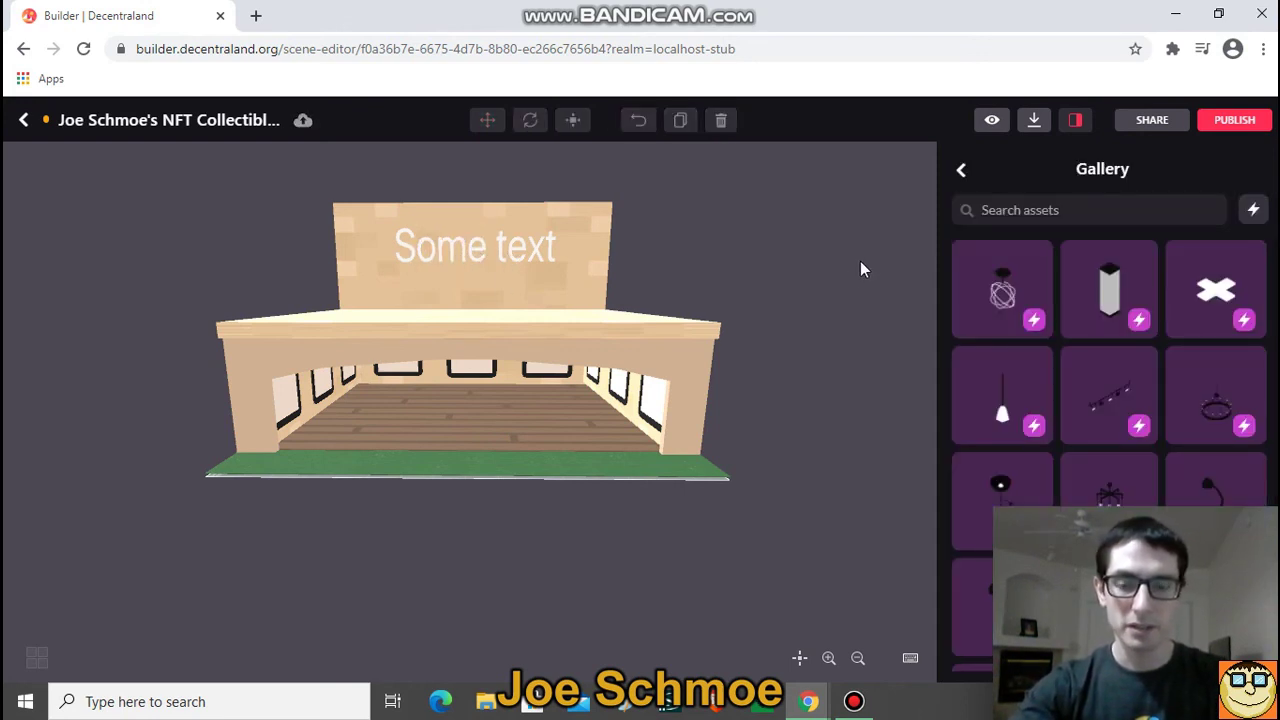
drag(831, 269, 840, 402)
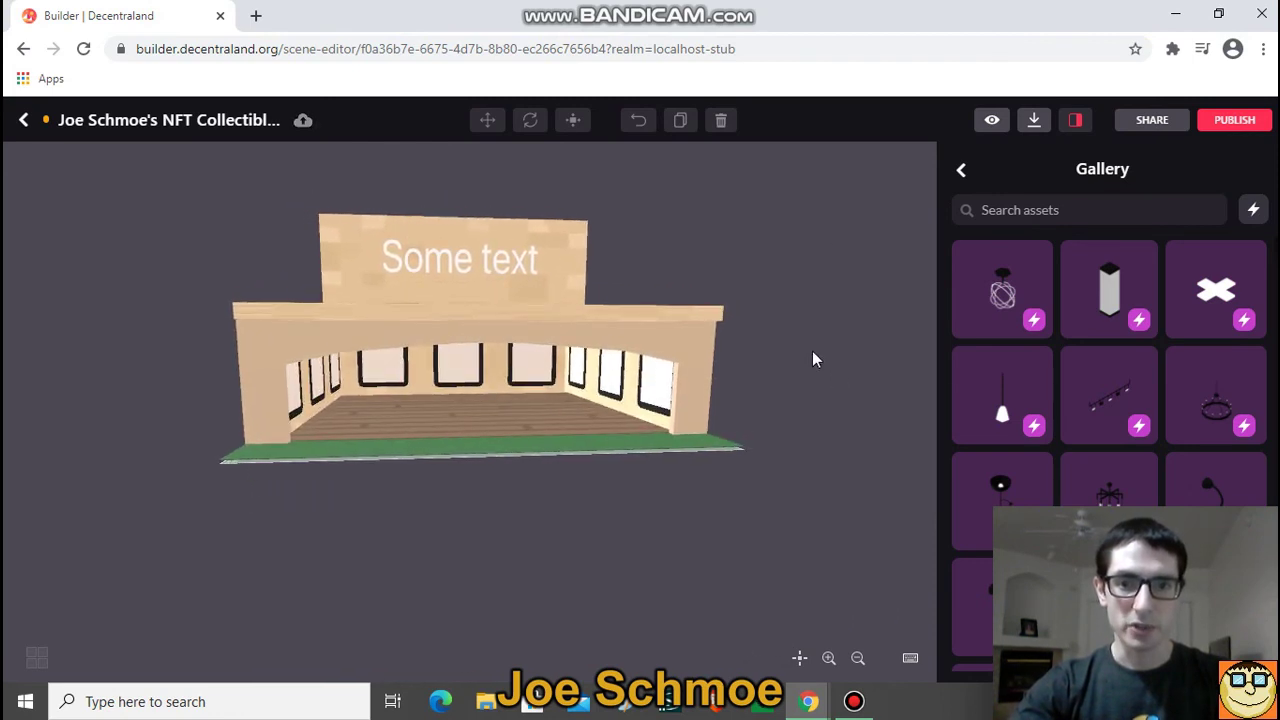